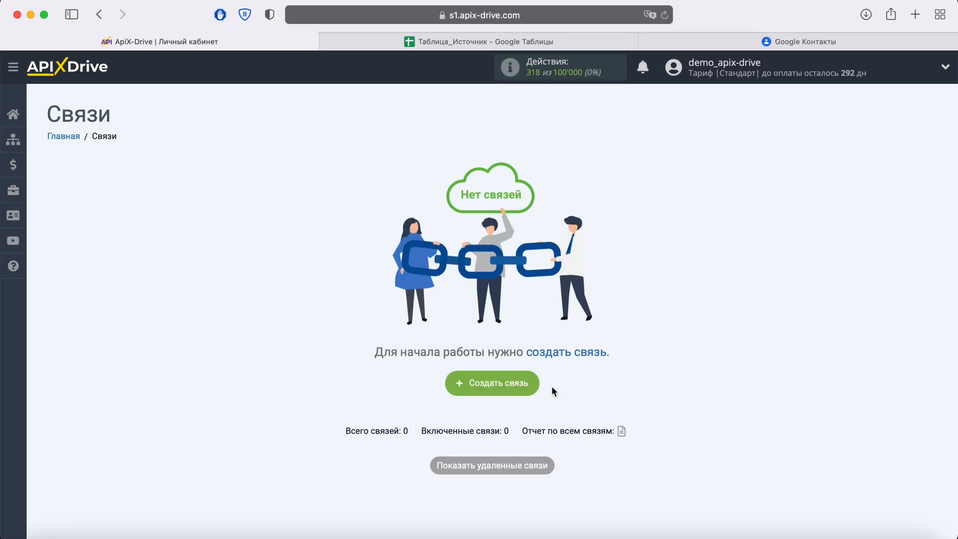
# Create a new connection and choose Google Sheets as the data source system
pyautogui.click(531, 378)
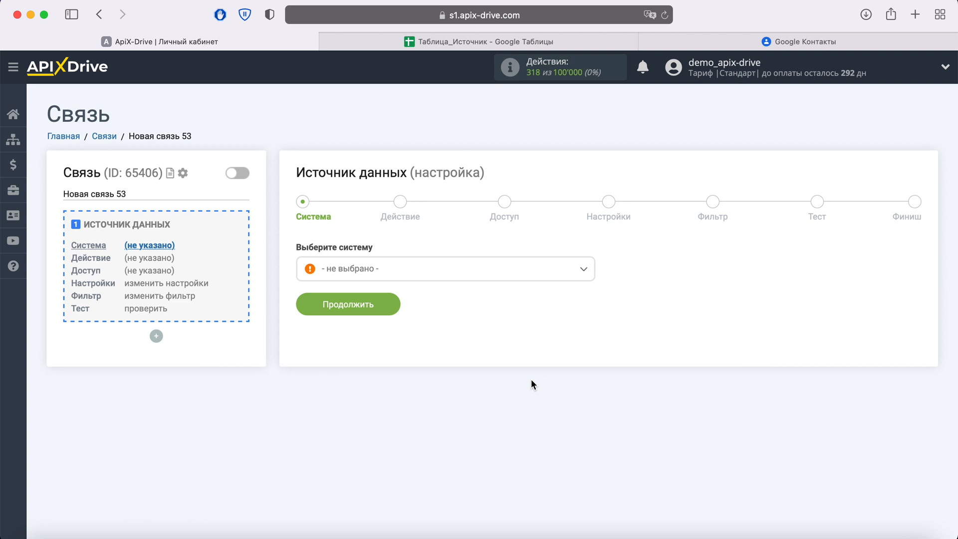
pyautogui.click(530, 269)
pyautogui.scroll(-10, 515, 349)
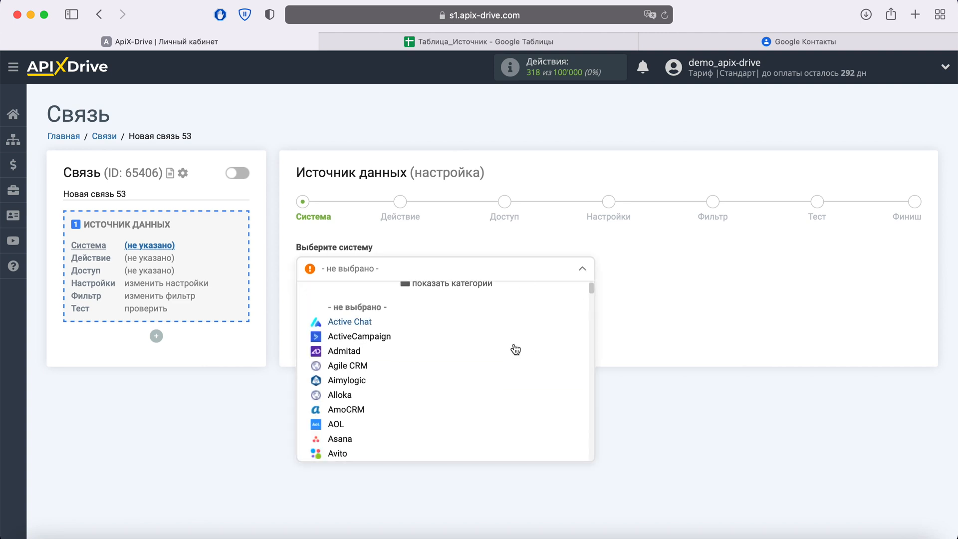
pyautogui.scroll(-10, 516, 349)
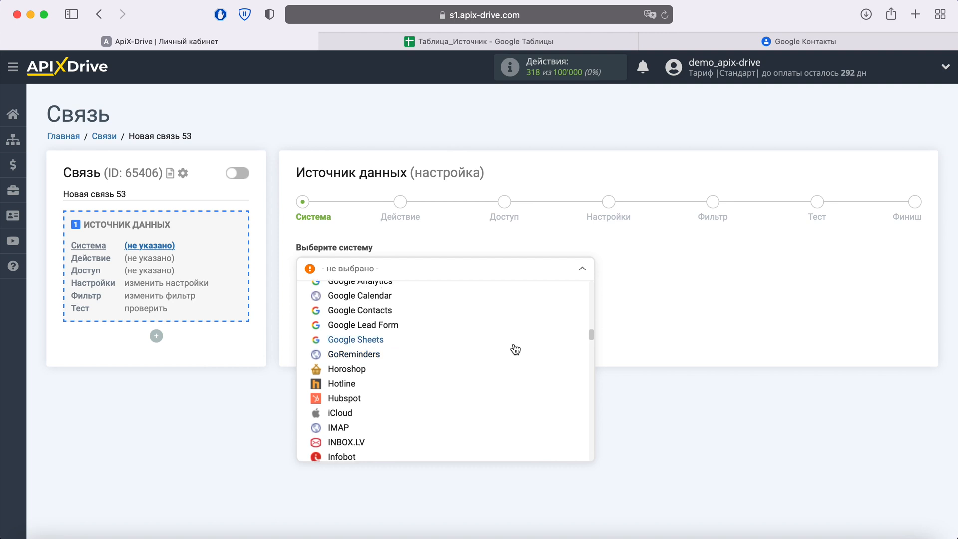
pyautogui.click(382, 344)
pyautogui.click(387, 306)
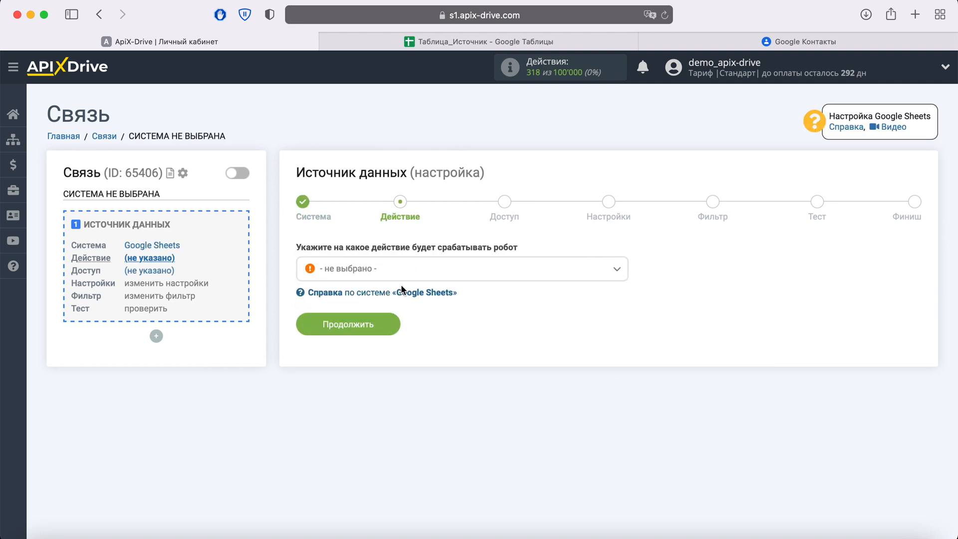
# Set the source action to "Загрузить строки (новые)" and continue
pyautogui.click(424, 270)
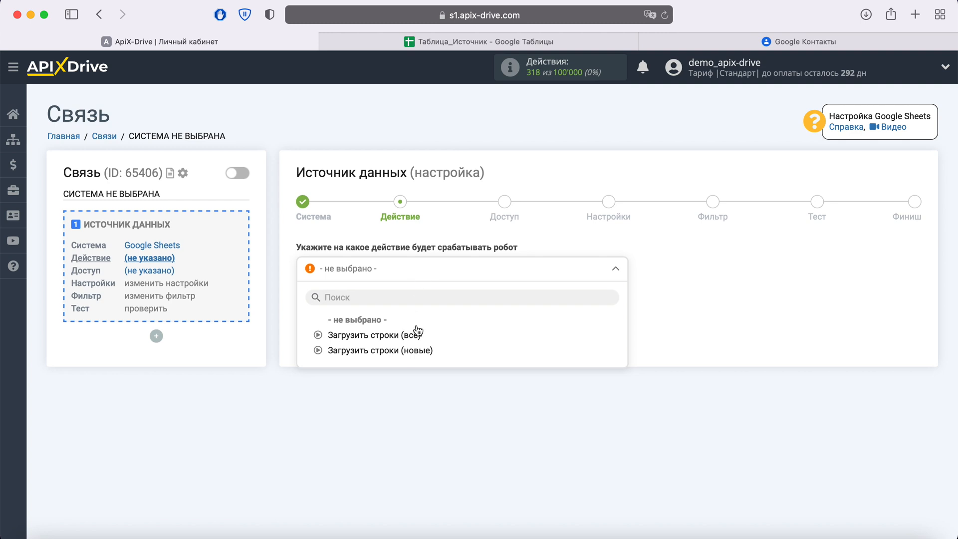
pyautogui.click(417, 352)
pyautogui.click(394, 328)
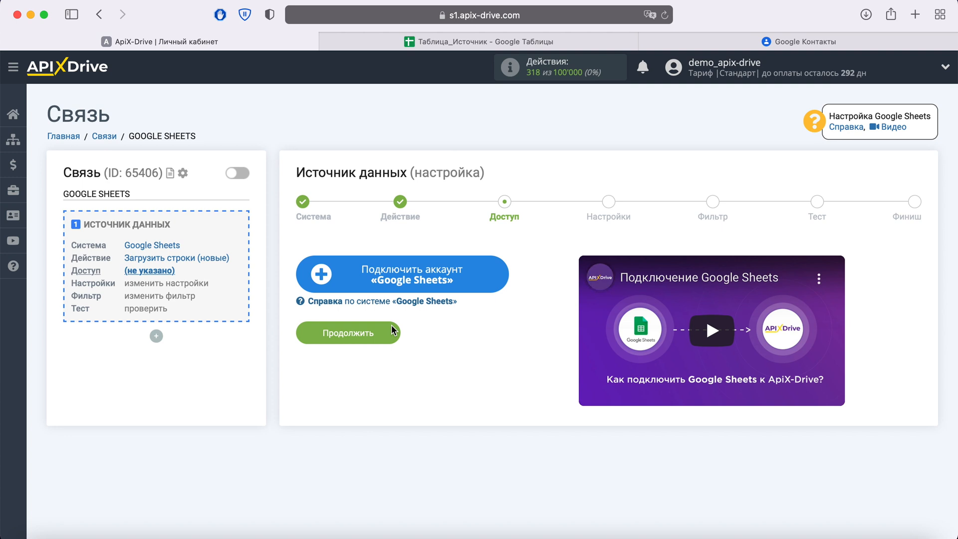
# Connect a Google Sheets account by signing in with the saved e-mail and account password and granting access
pyautogui.click(497, 280)
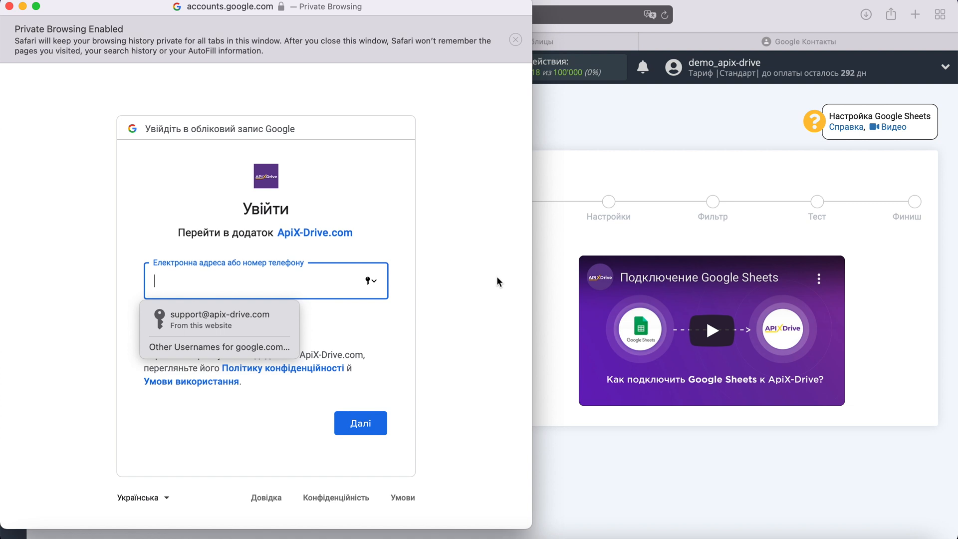
pyautogui.click(262, 319)
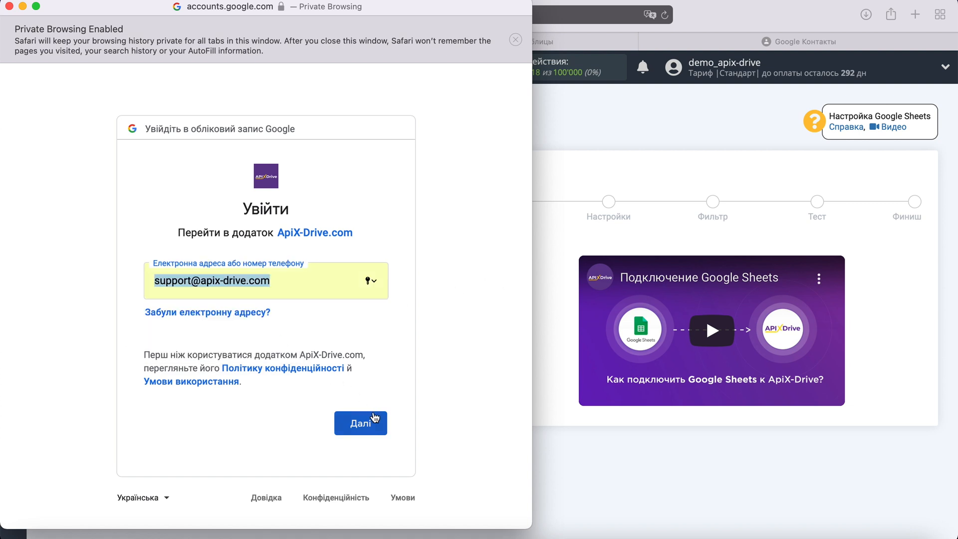
pyautogui.click(375, 417)
pyautogui.click(269, 316)
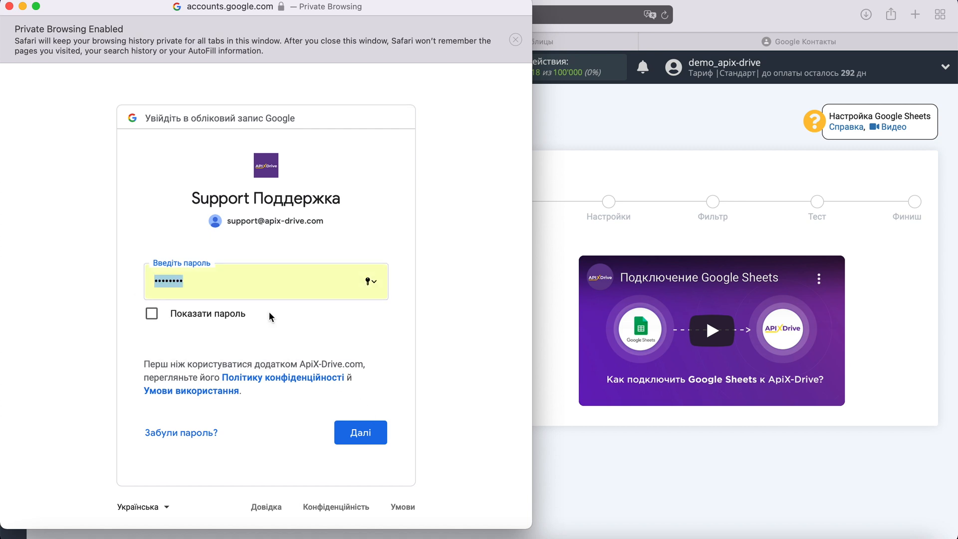
pyautogui.click(375, 433)
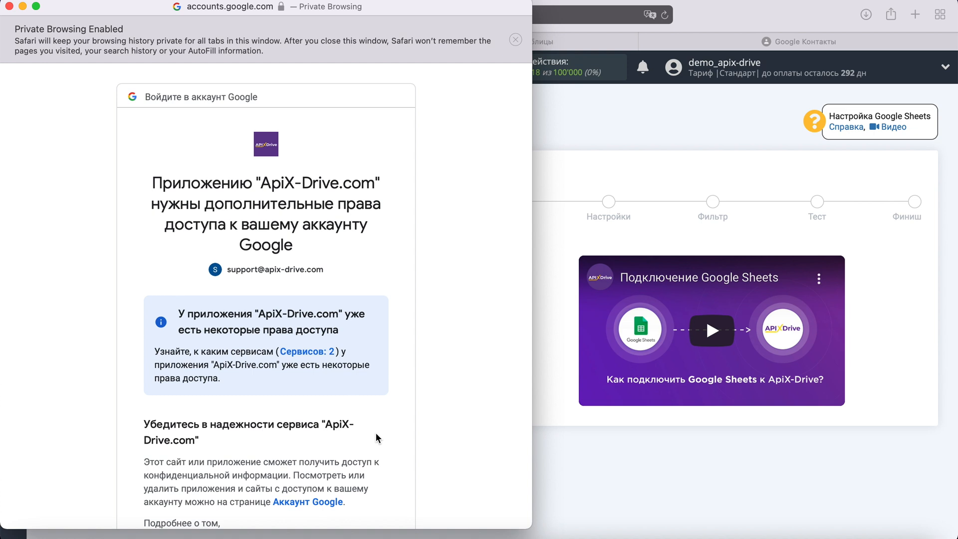
pyautogui.scroll(-5, 375, 437)
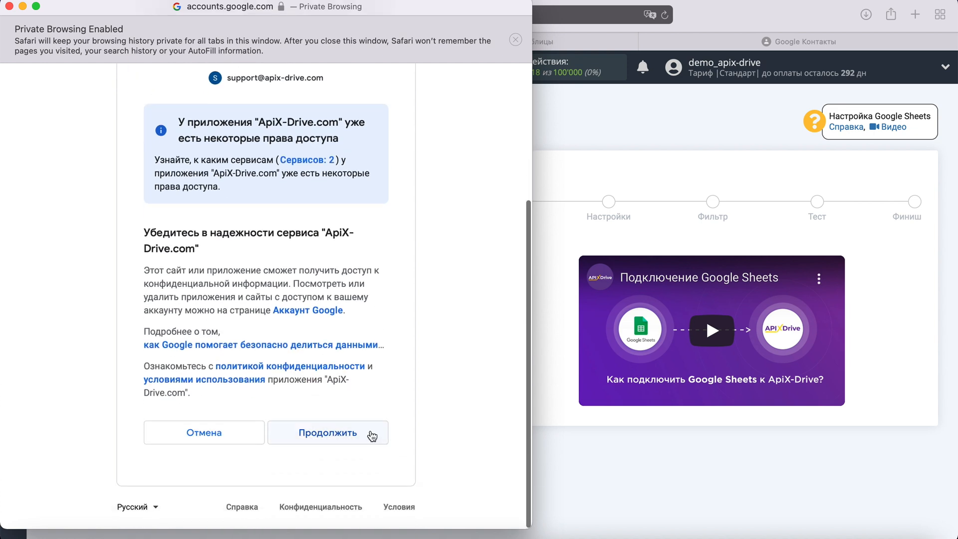
pyautogui.click(370, 434)
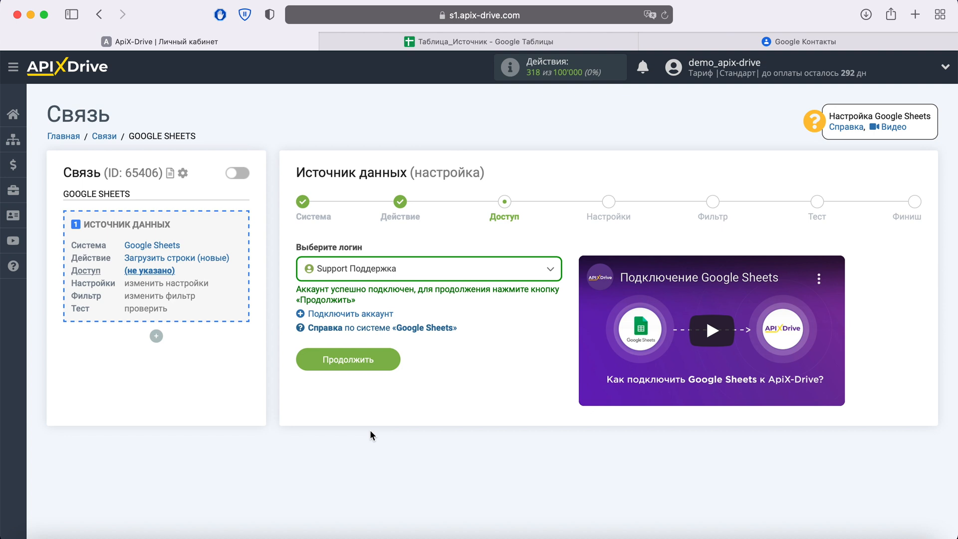
# Select the newly connected Google account as the login and continue to the settings
pyautogui.click(532, 276)
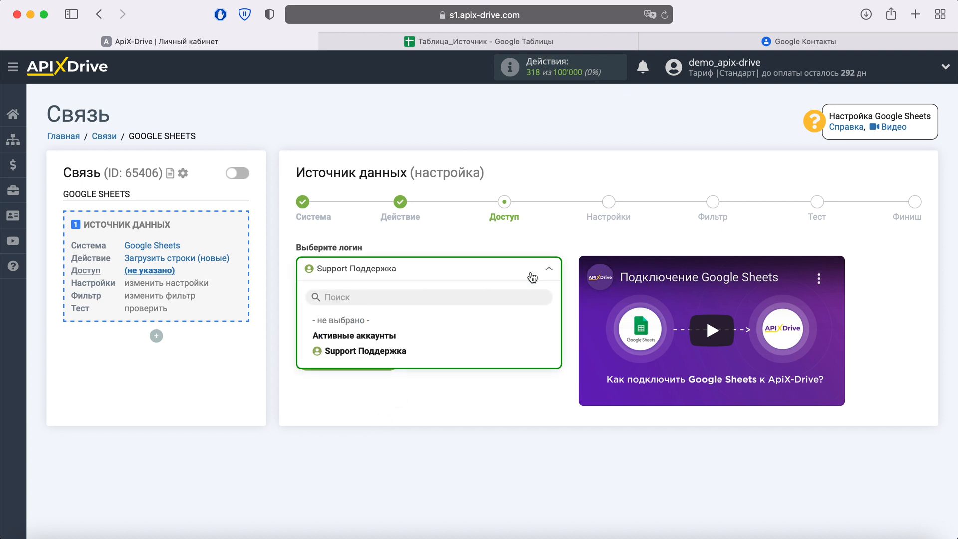
pyautogui.click(399, 352)
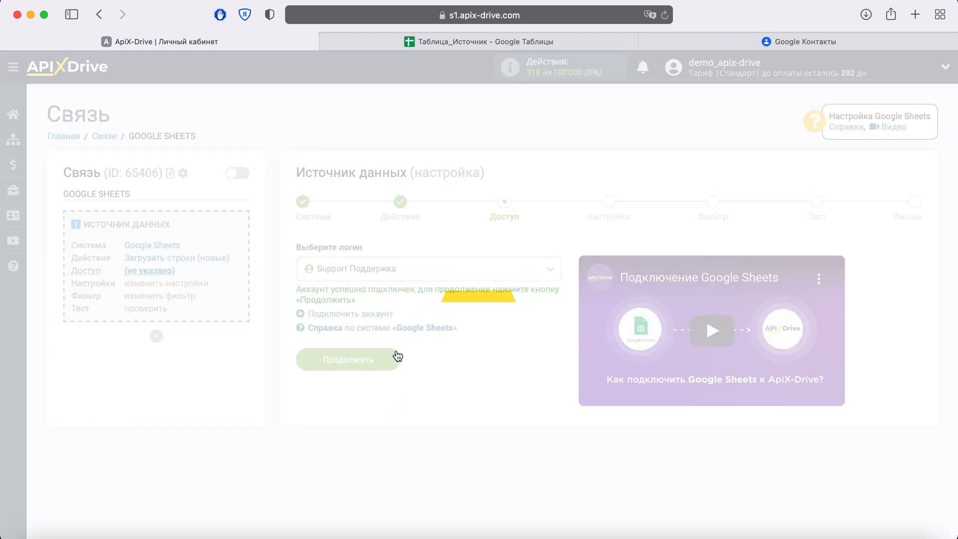
pyautogui.click(390, 355)
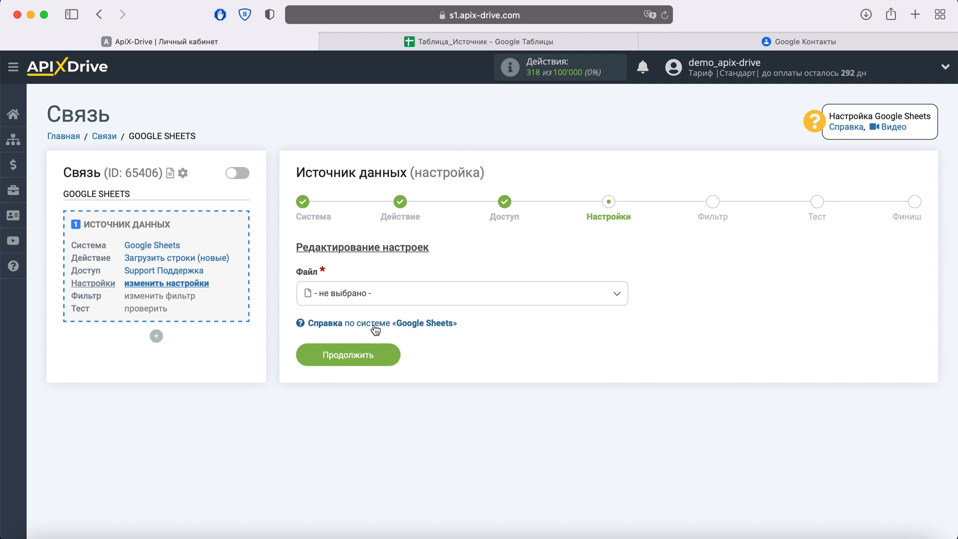
# Choose the file Таблица_Источник and the sheet Источник as the data source
pyautogui.click(365, 299)
pyautogui.click(381, 457)
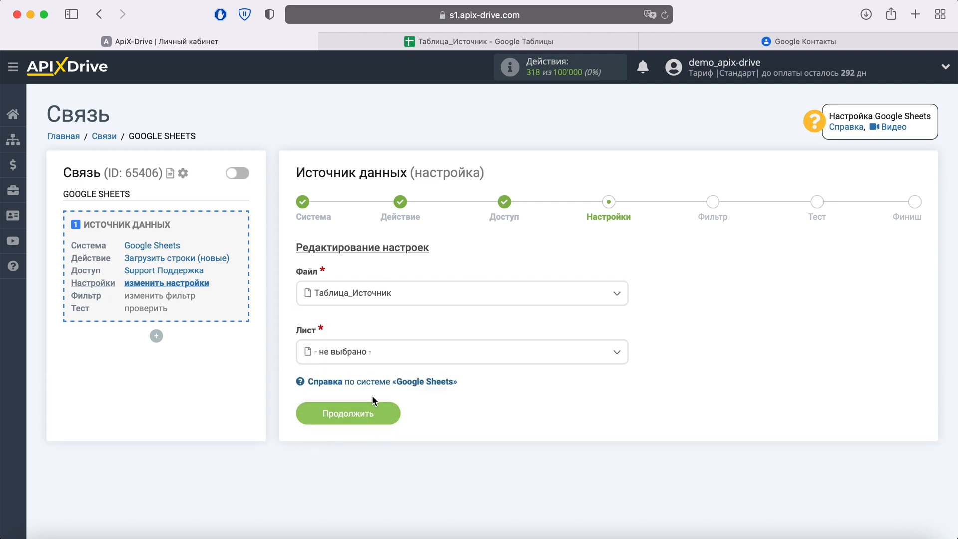
pyautogui.click(363, 356)
pyautogui.click(354, 421)
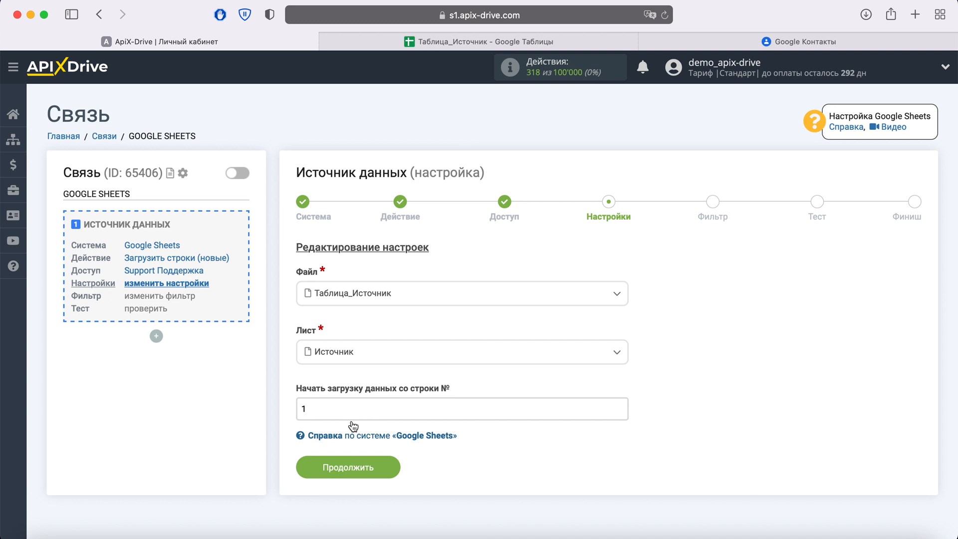
# Check the source spreadsheet's header row, then set data loading to start from row 2 and continue
pyautogui.click(478, 45)
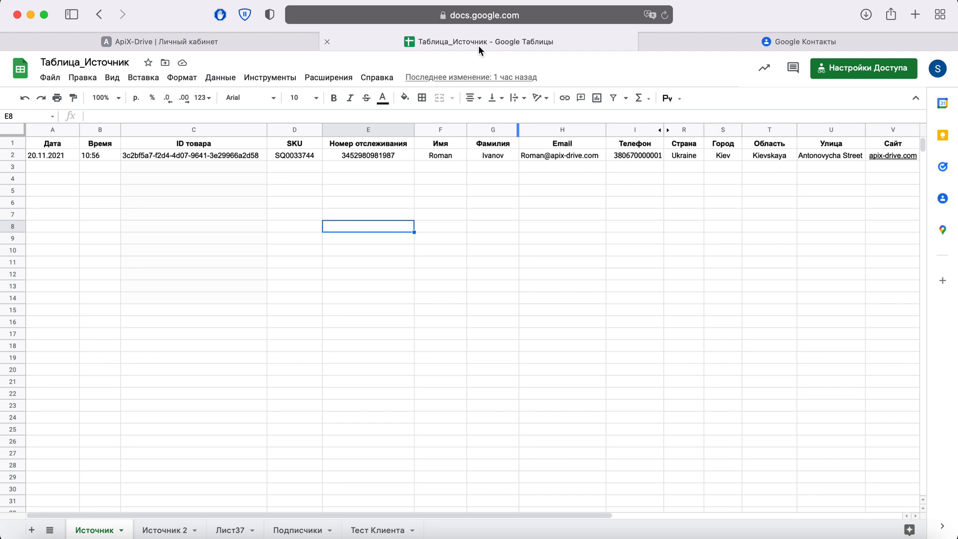
pyautogui.click(293, 40)
pyautogui.doubleClick(304, 408)
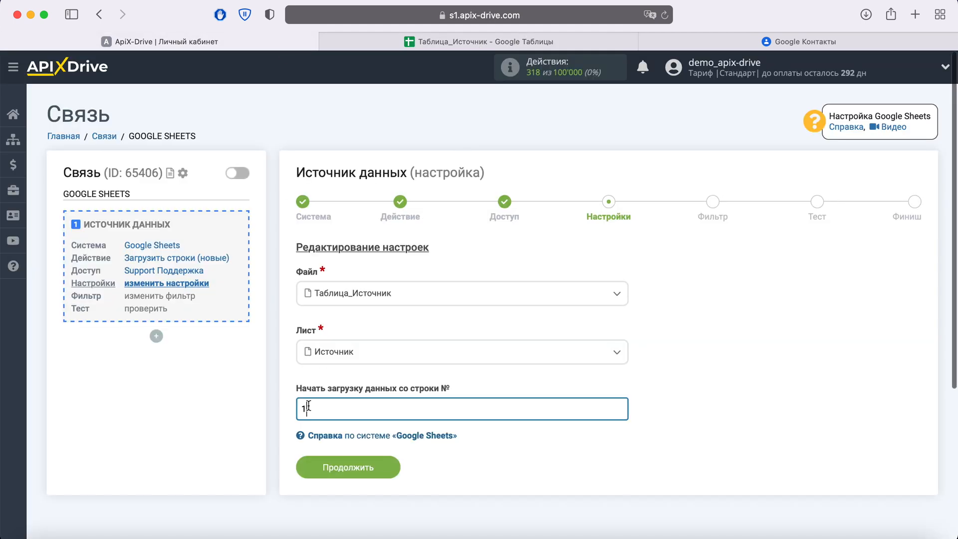
pyautogui.write('2')
pyautogui.click(382, 468)
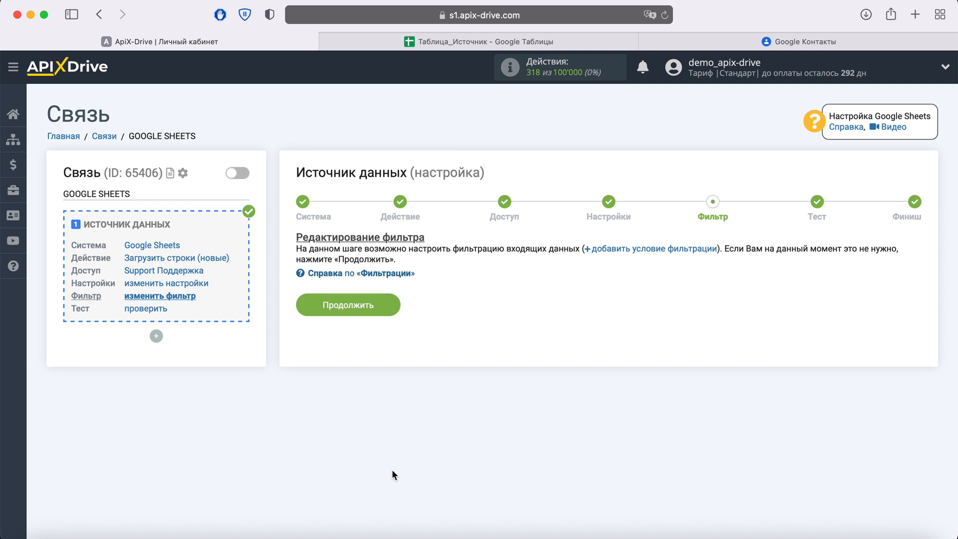
# Skip the filter step, review the test data loaded from the sheet, and finish the source setup
pyautogui.click(388, 307)
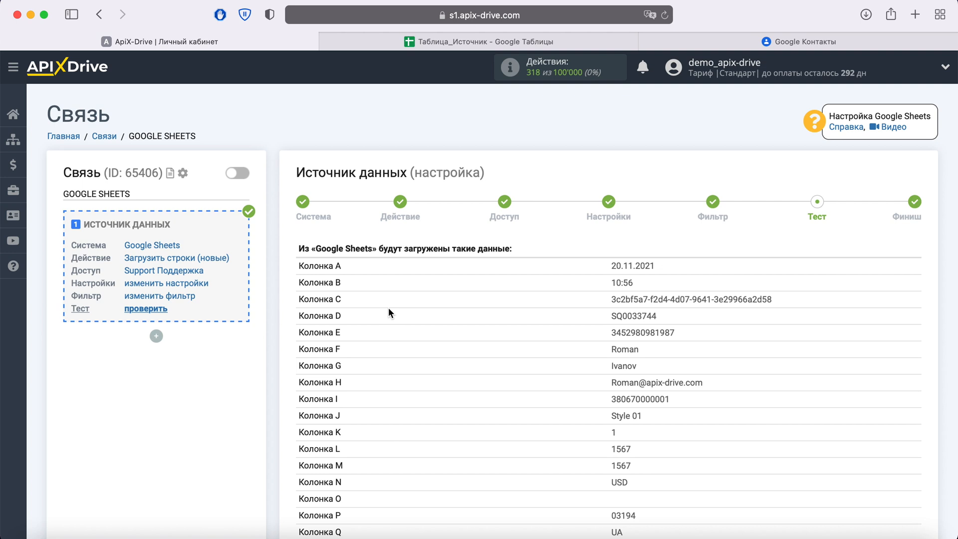
pyautogui.scroll(-5, 388, 308)
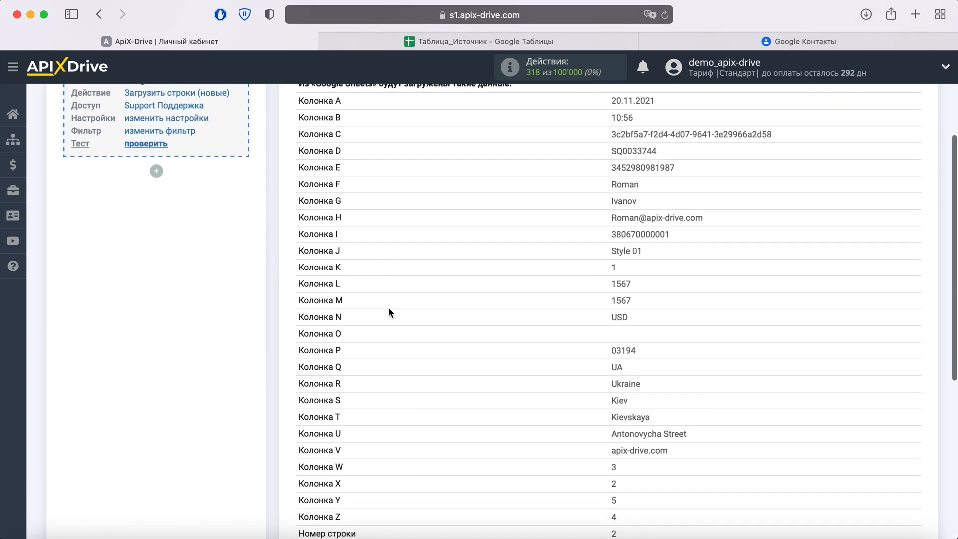
pyautogui.click(909, 482)
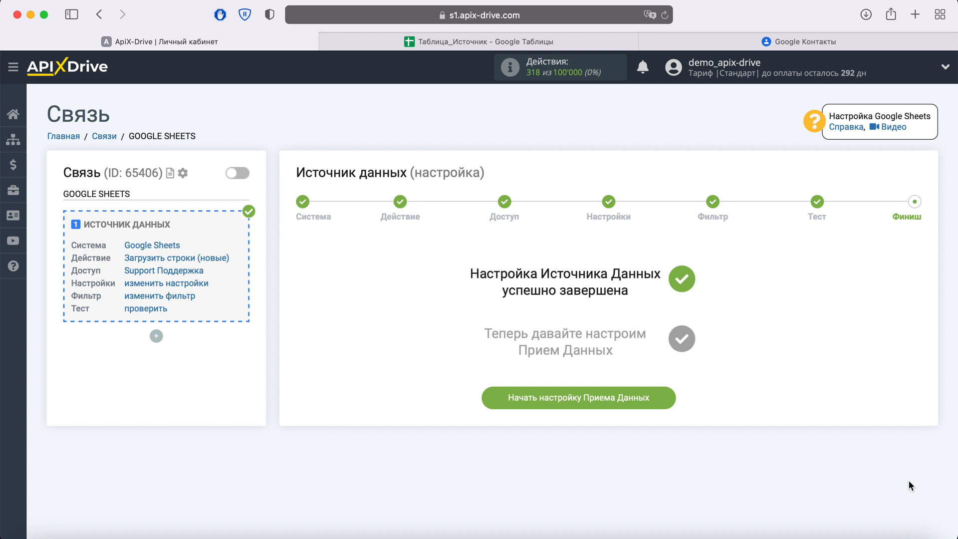
# Start configuring data reception and choose Google Contacts as the receiving system
pyautogui.click(664, 393)
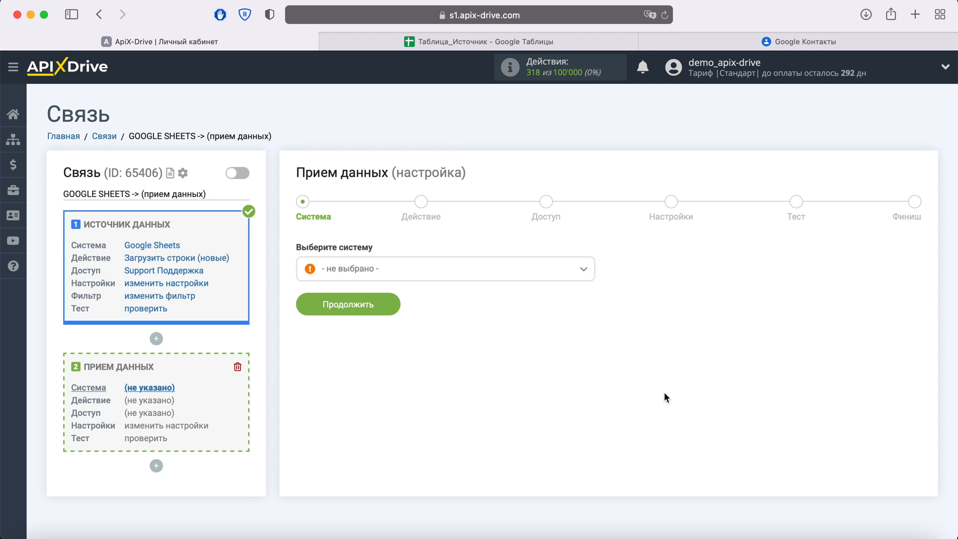
pyautogui.click(548, 271)
pyautogui.scroll(-10, 535, 346)
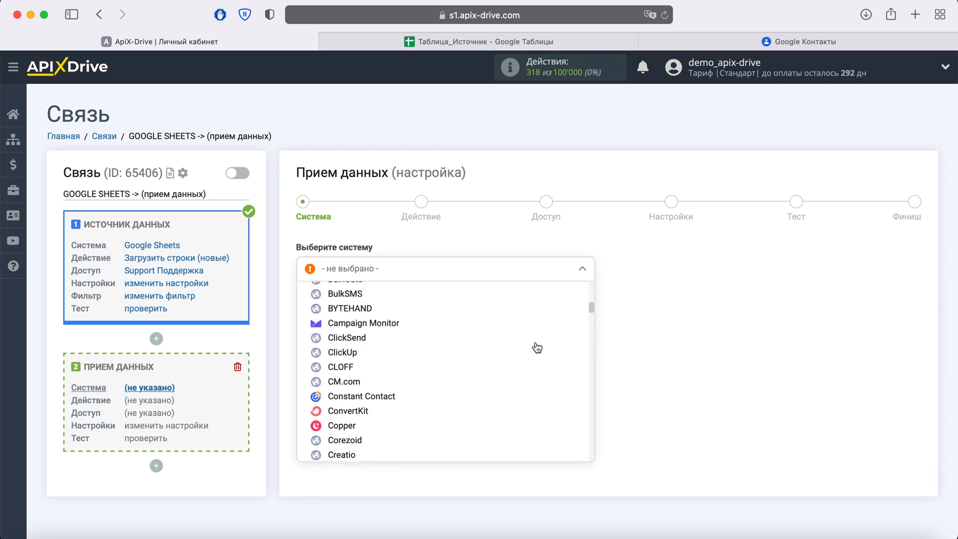
pyautogui.scroll(-6, 536, 346)
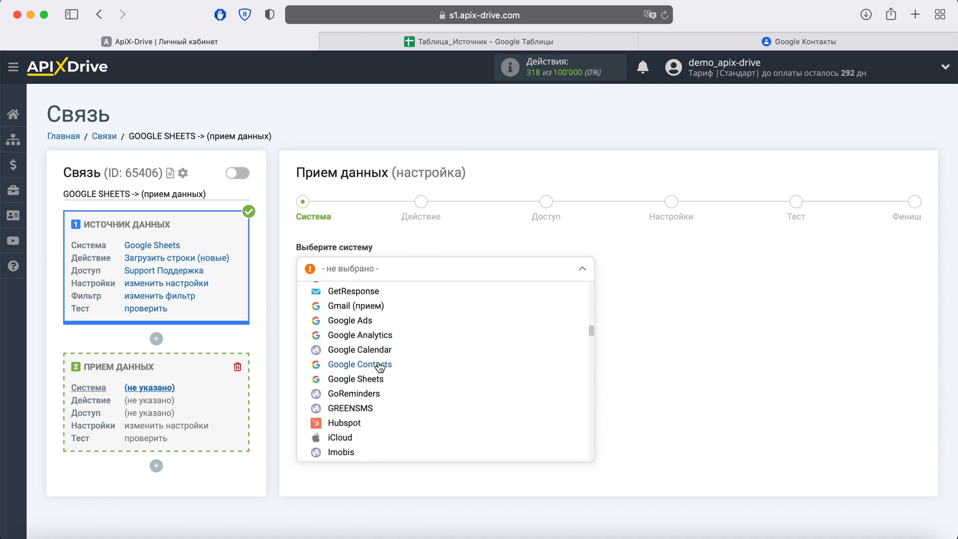
pyautogui.click(374, 364)
pyautogui.click(390, 304)
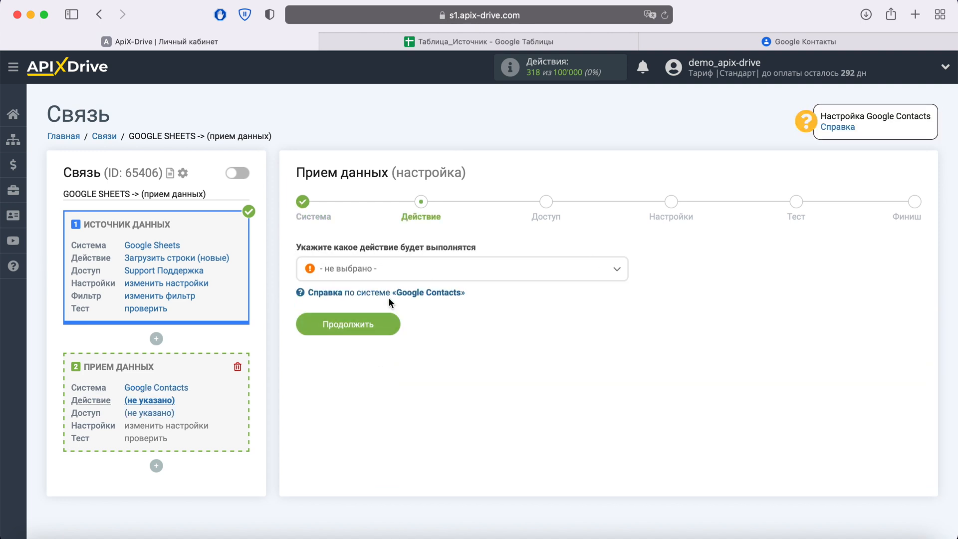
# Set the receiving action to "Создать контакт" and continue
pyautogui.click(408, 277)
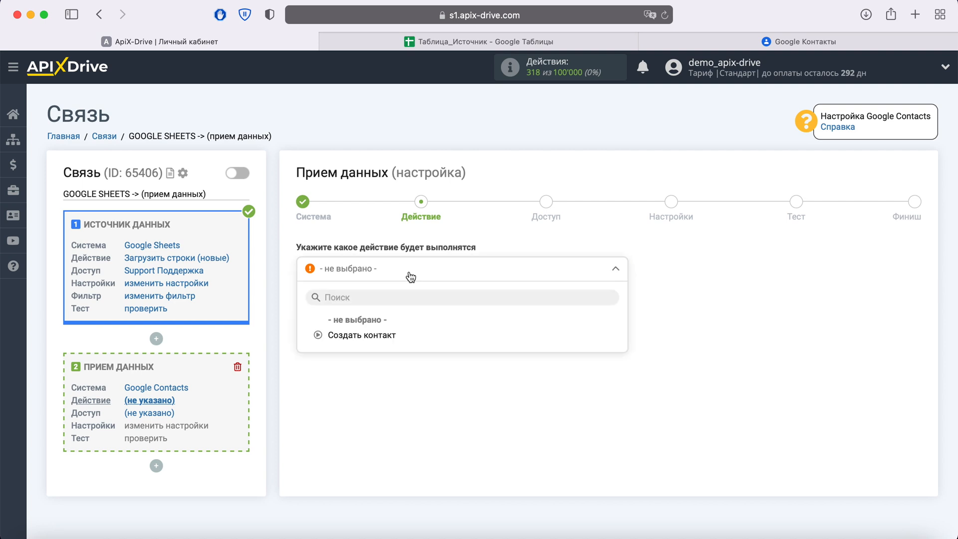
pyautogui.click(384, 335)
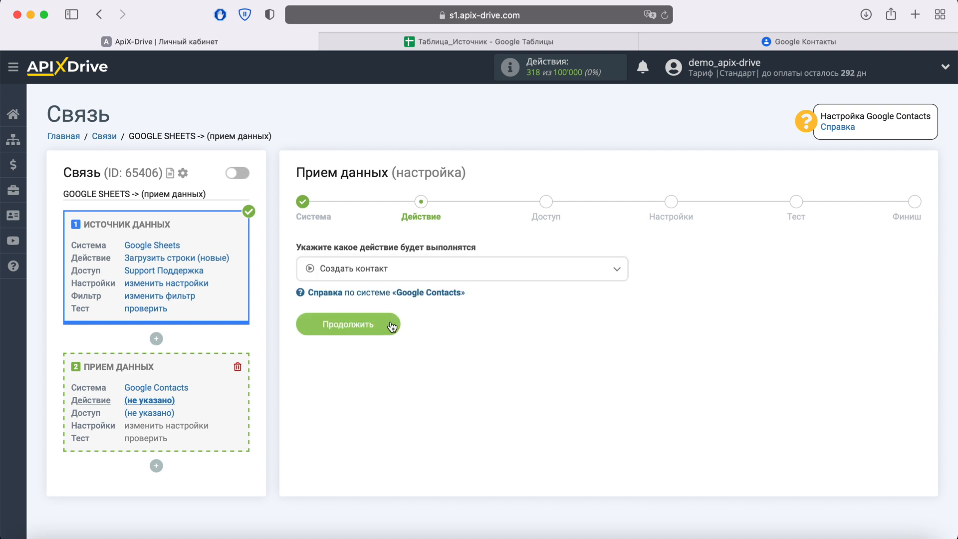
pyautogui.click(390, 326)
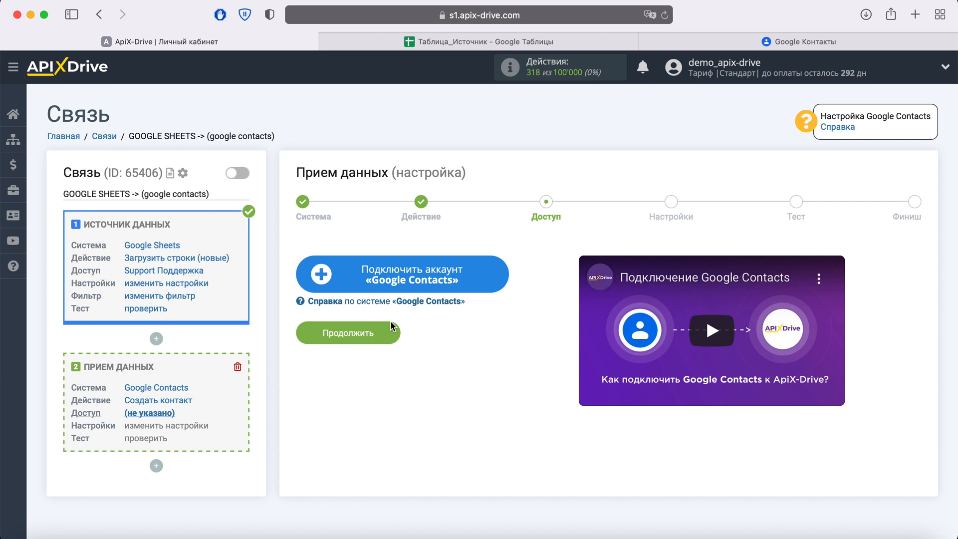
# Start connecting a Google Contacts account and sign in with the saved e-mail and account password
pyautogui.click(495, 277)
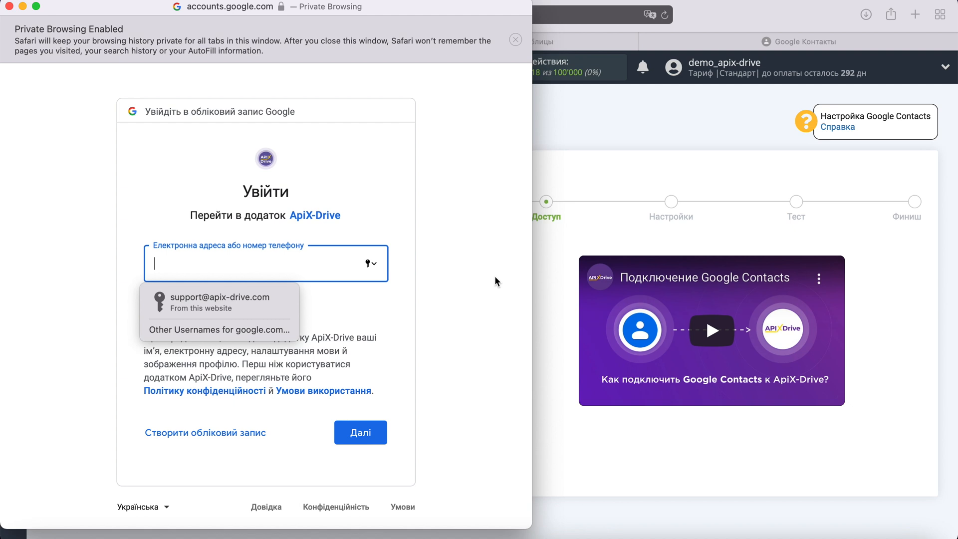
pyautogui.click(247, 301)
pyautogui.click(375, 424)
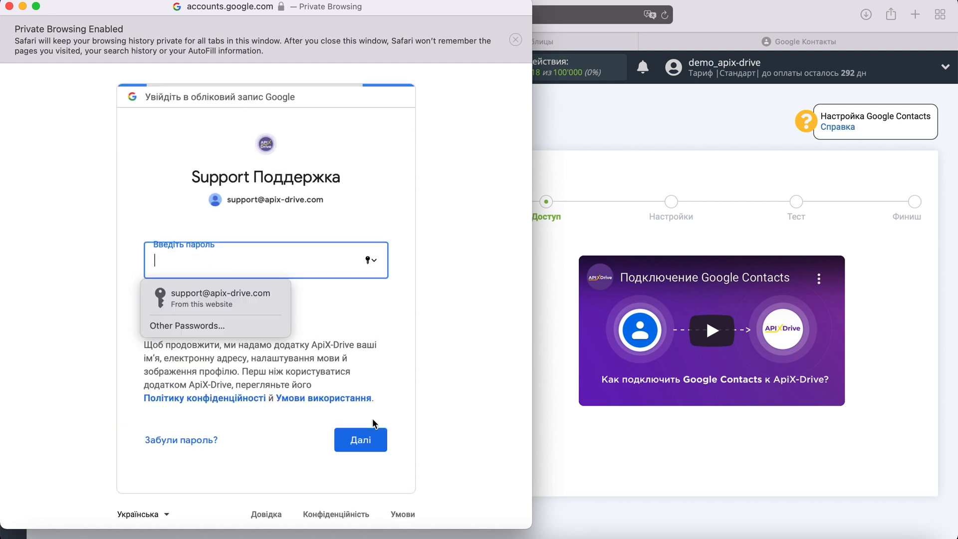
pyautogui.click(239, 299)
pyautogui.click(371, 441)
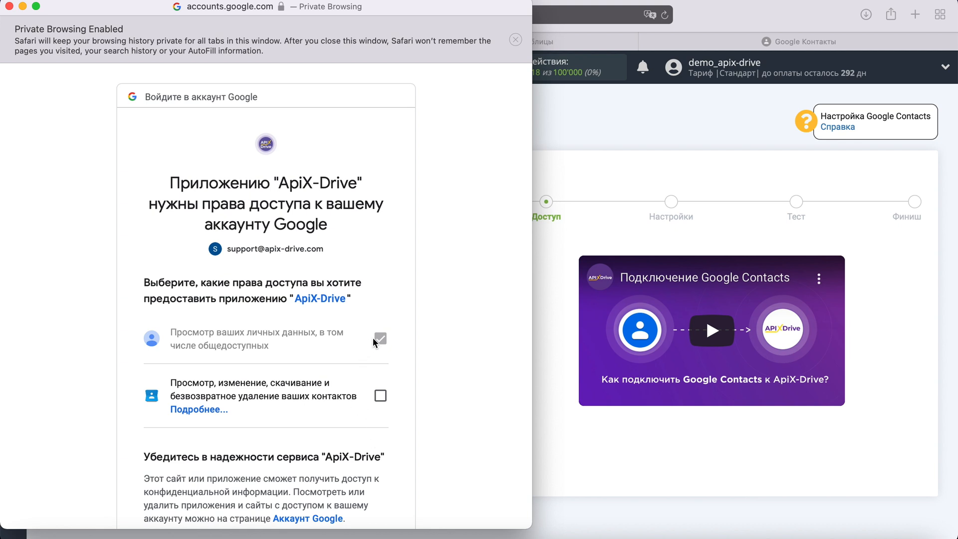
# Grant permission to view, edit and delete contacts and confirm access for the app
pyautogui.click(380, 397)
pyautogui.scroll(-5, 444, 398)
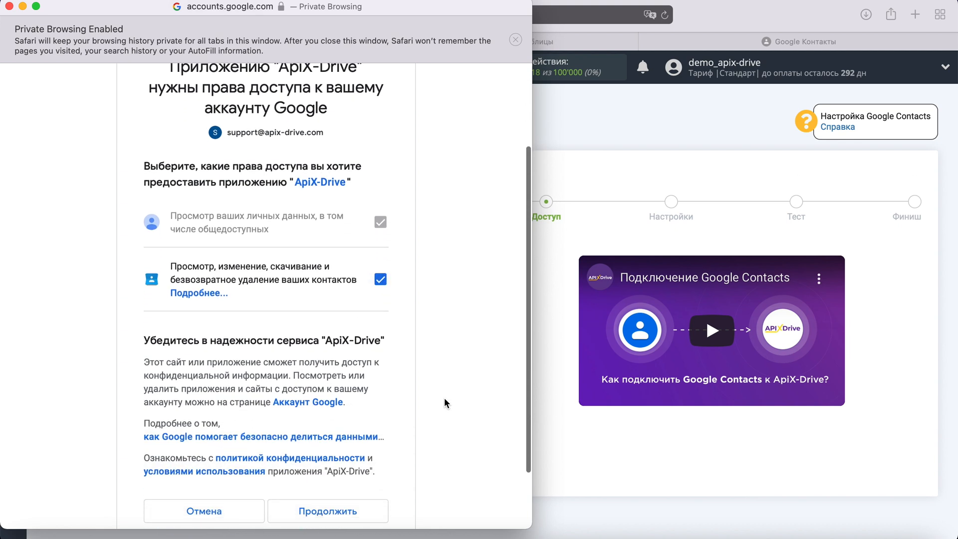
pyautogui.click(374, 477)
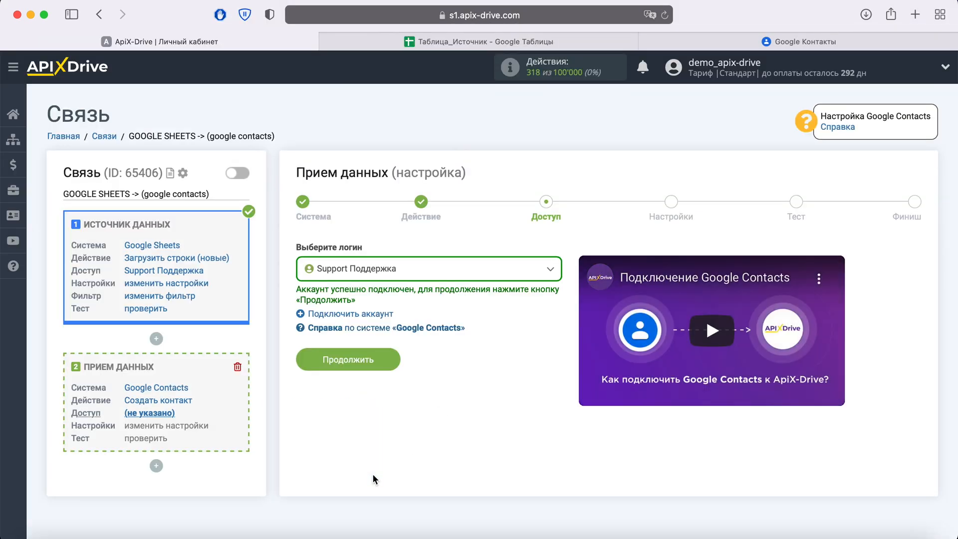
# Select the Support Поддержка login for Google Contacts and continue
pyautogui.click(532, 270)
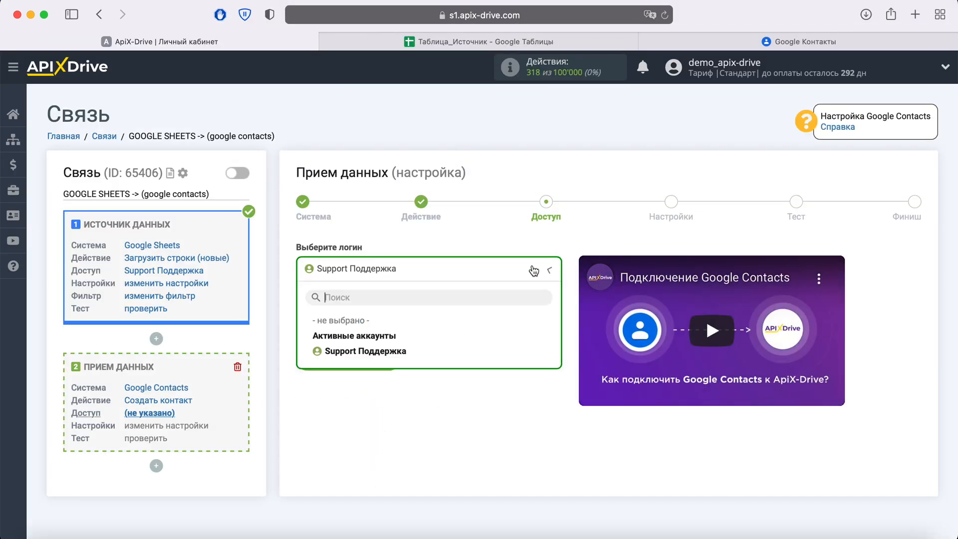
pyautogui.click(400, 353)
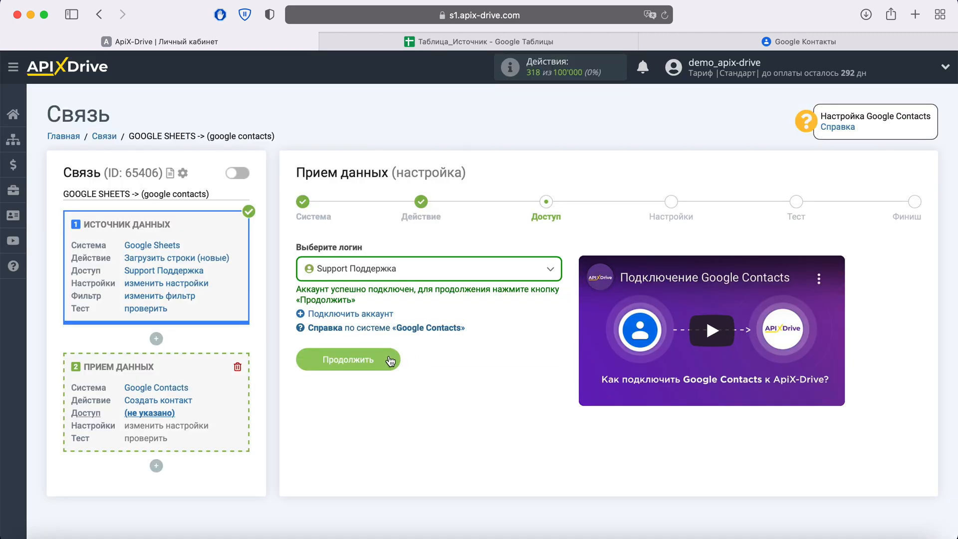
pyautogui.click(388, 356)
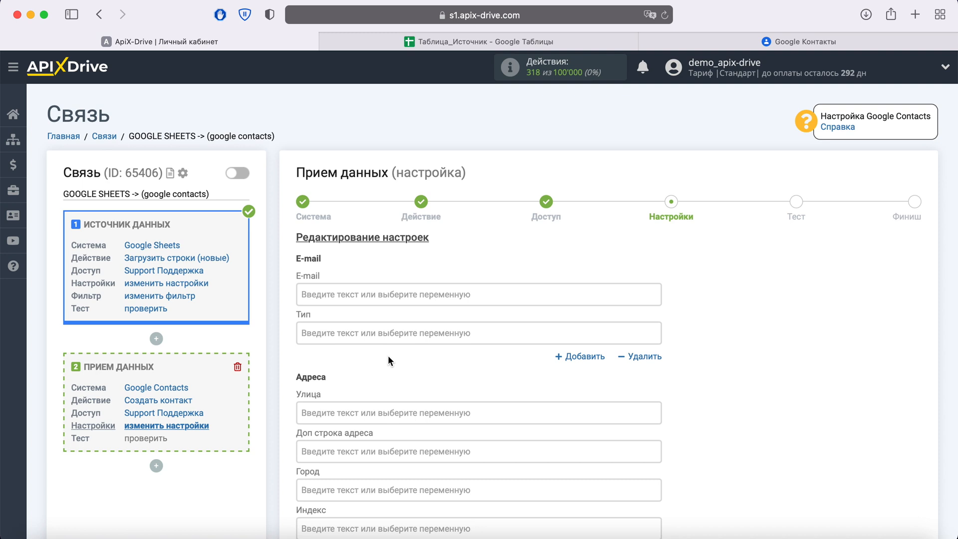
# Map the E-mail field to the Google Sheets Колонка H variable
pyautogui.click(333, 290)
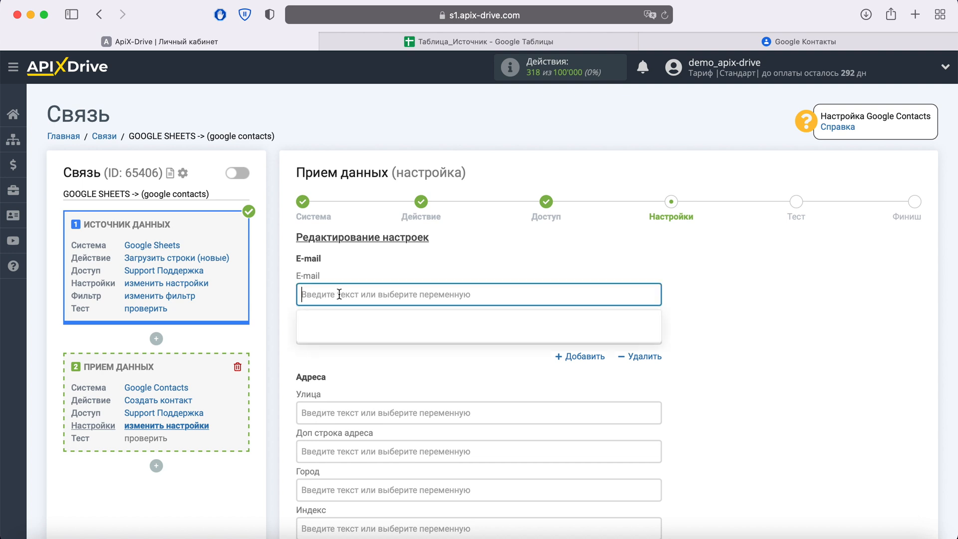
pyautogui.scroll(-2, 339, 294)
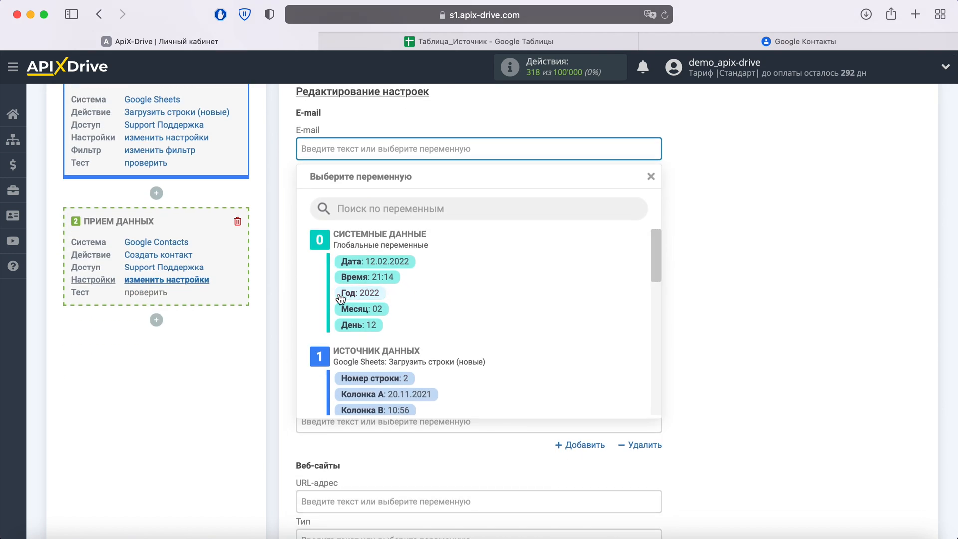
pyautogui.scroll(-3, 572, 296)
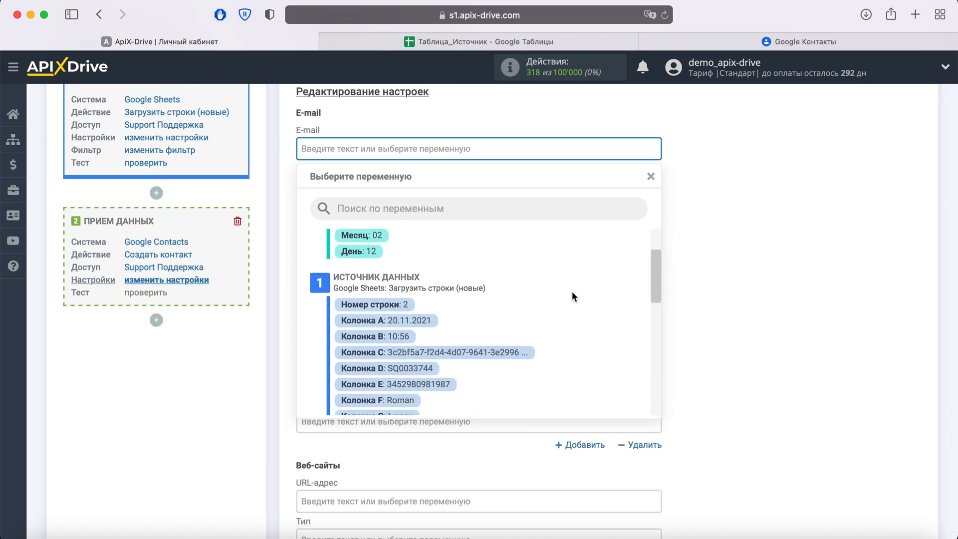
pyautogui.scroll(-1, 571, 291)
pyautogui.click(470, 363)
# Map the address Улица field to Колонка U
pyautogui.scroll(-2, 467, 364)
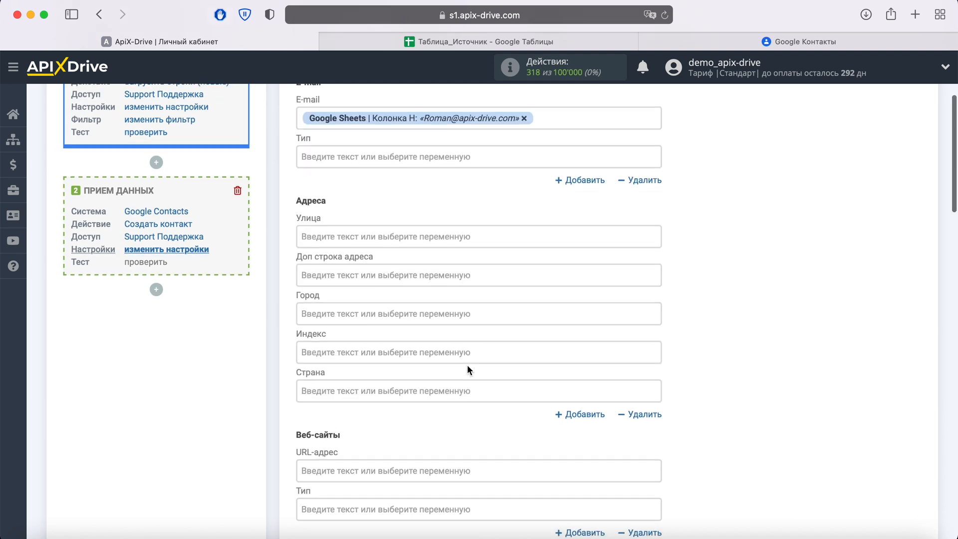
pyautogui.scroll(-10, 544, 303)
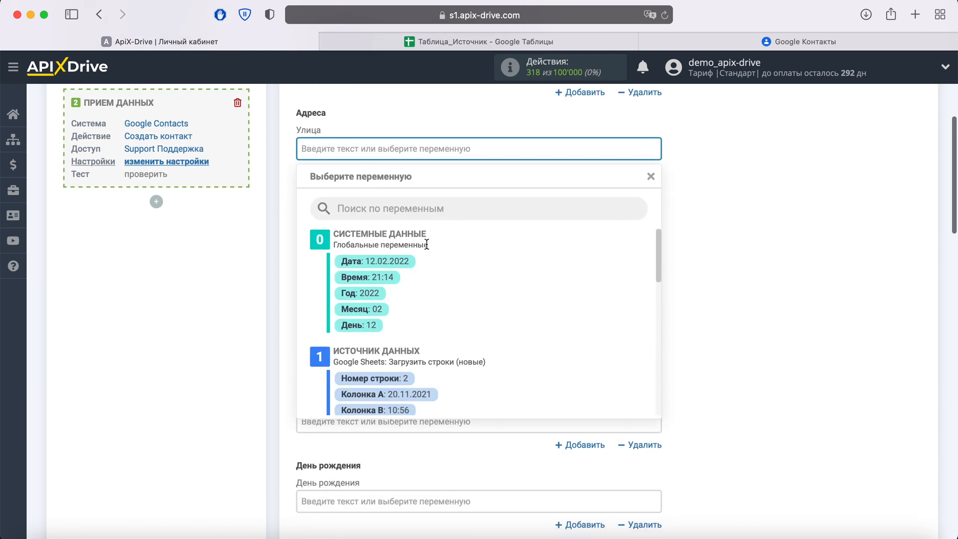
pyautogui.scroll(-5, 545, 306)
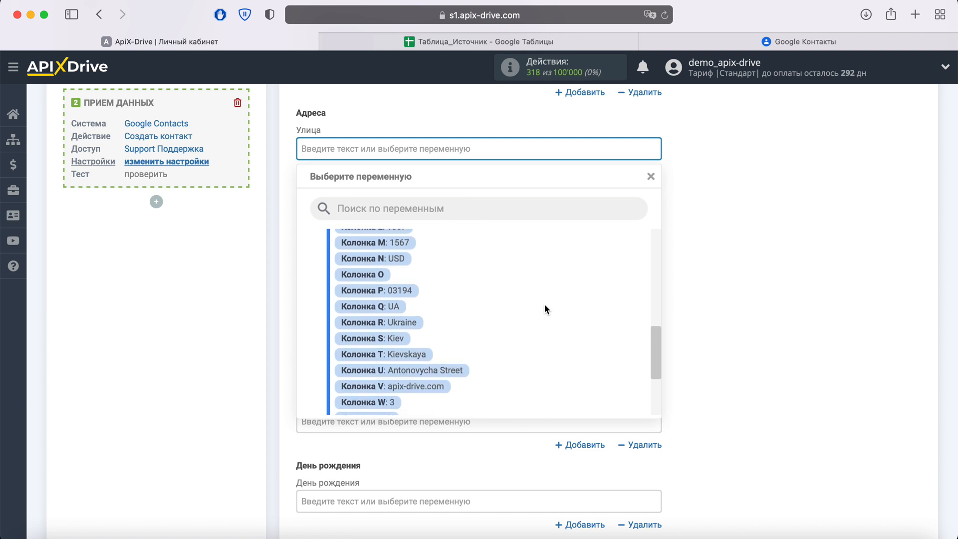
pyautogui.click(463, 370)
# Map the address Город field to Колонка S
pyautogui.click(394, 226)
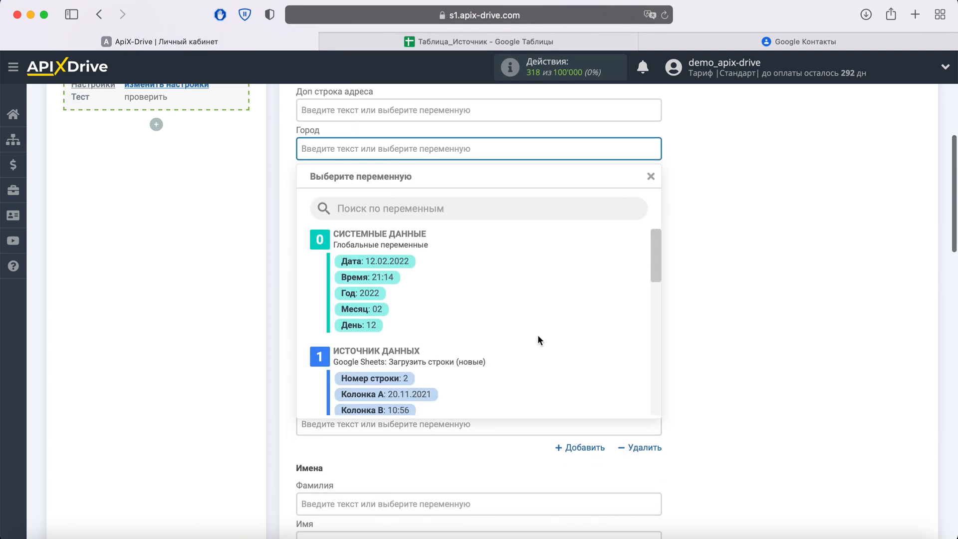
pyautogui.scroll(-7, 537, 335)
pyautogui.scroll(-5, 537, 335)
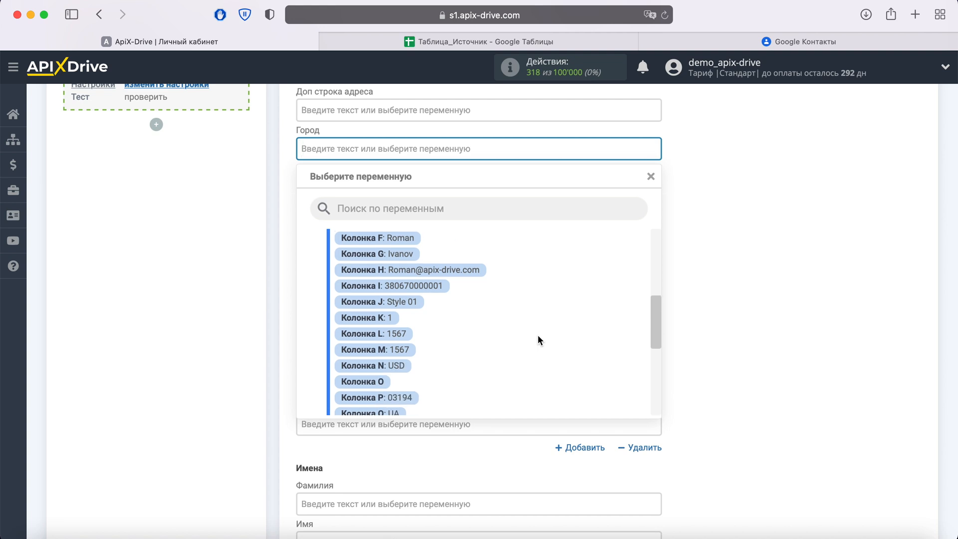
pyautogui.click(397, 358)
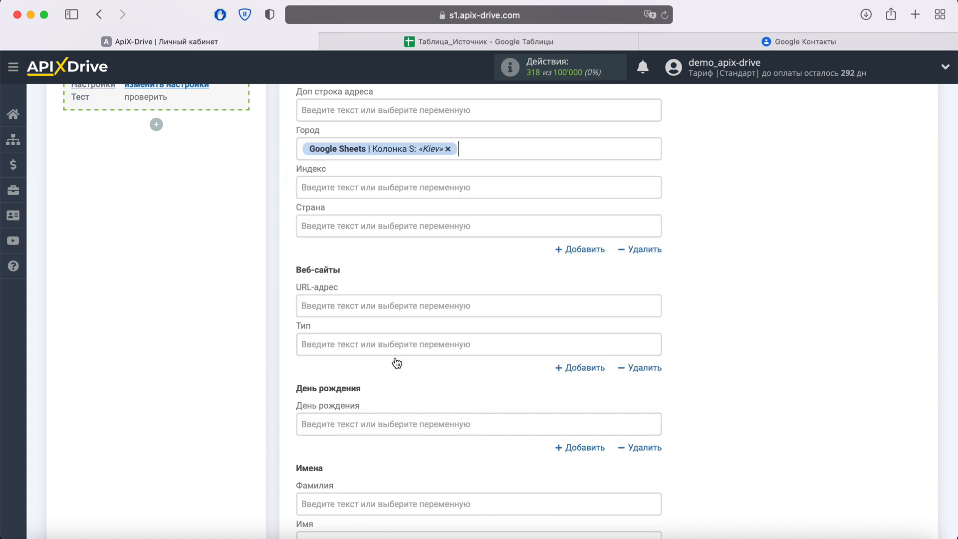
# Map the address Страна field to Колонка R
pyautogui.click(327, 222)
pyautogui.scroll(-8, 581, 353)
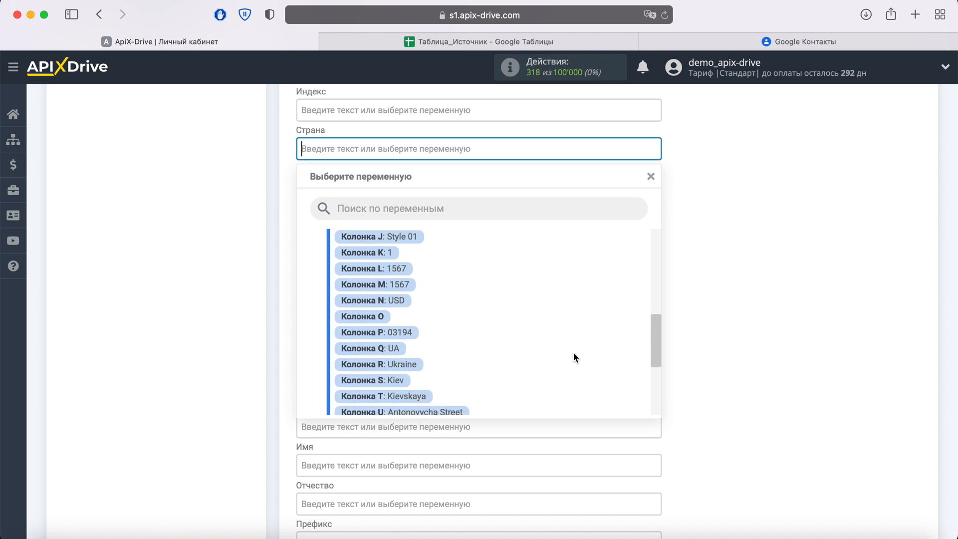
pyautogui.click(405, 367)
# Map the address Индекс field to Колонка P
pyautogui.click(364, 115)
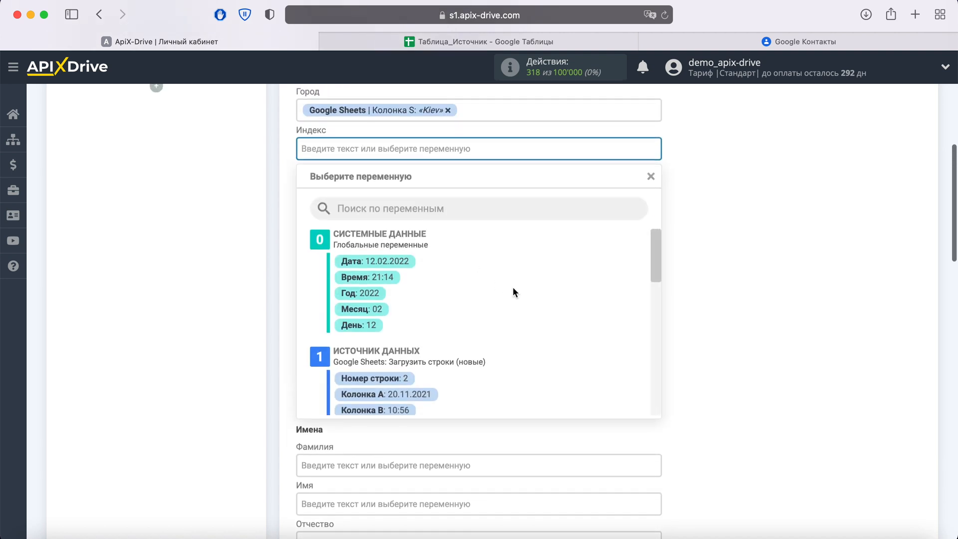
pyautogui.scroll(-10, 528, 291)
pyautogui.scroll(-5, 528, 298)
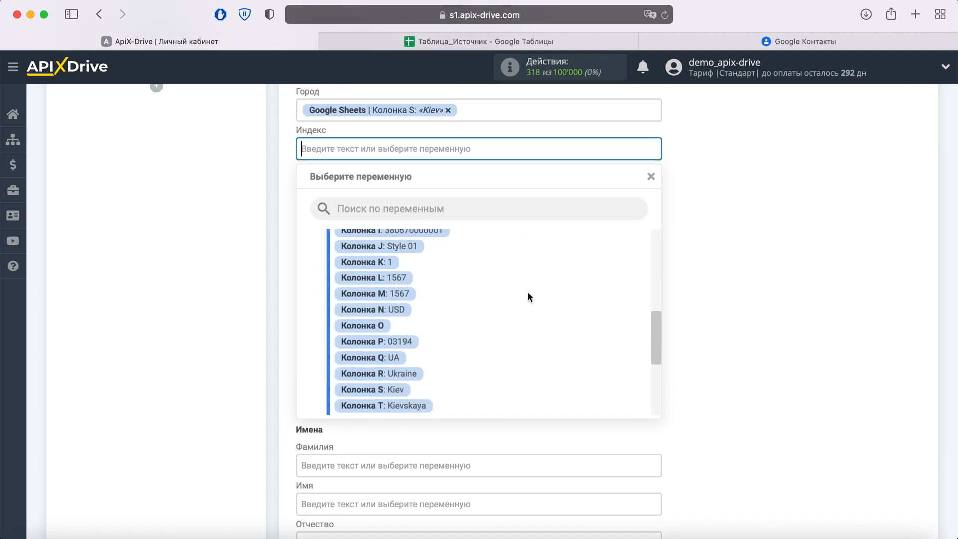
pyautogui.click(394, 297)
# Map the website URL-адрес field to Колонка V
pyautogui.scroll(-1, 394, 298)
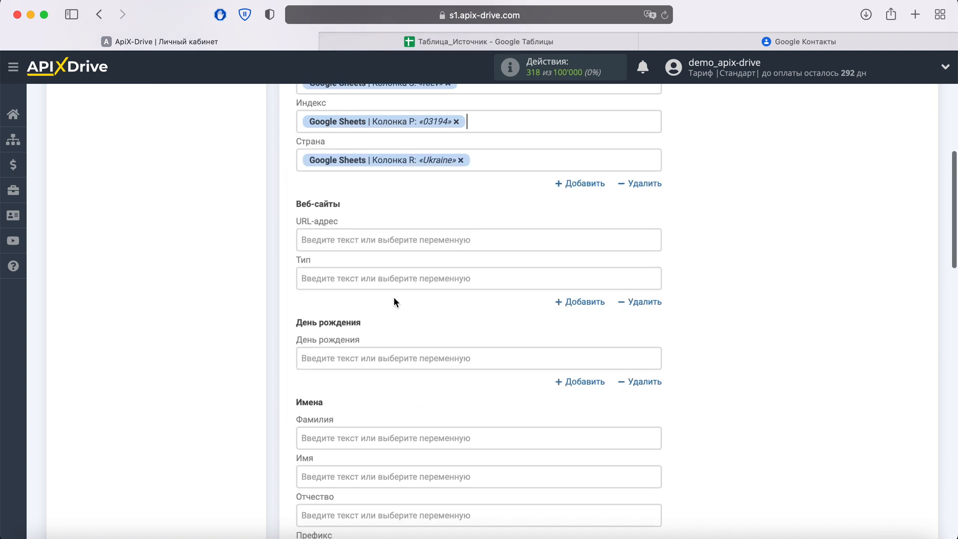
pyautogui.click(377, 237)
pyautogui.scroll(-5, 550, 316)
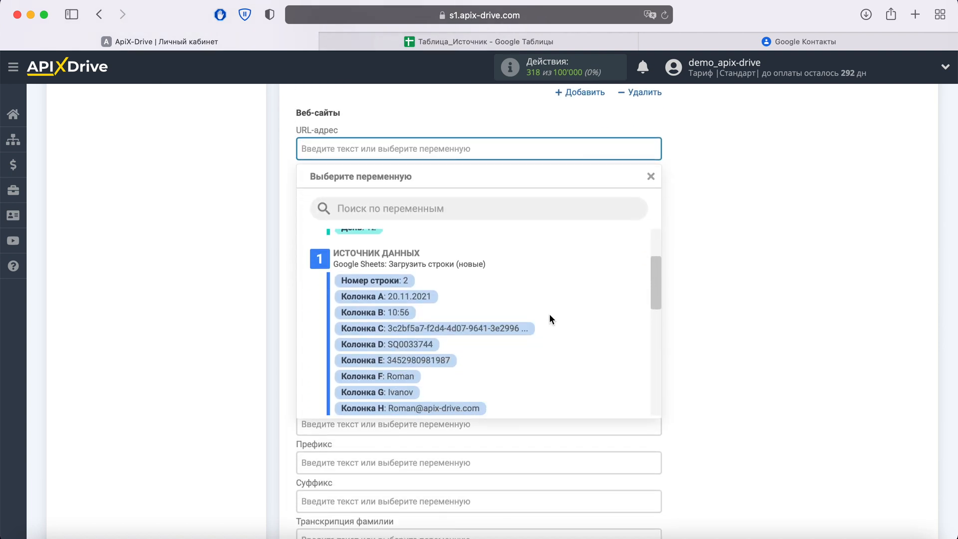
pyautogui.scroll(-5, 550, 315)
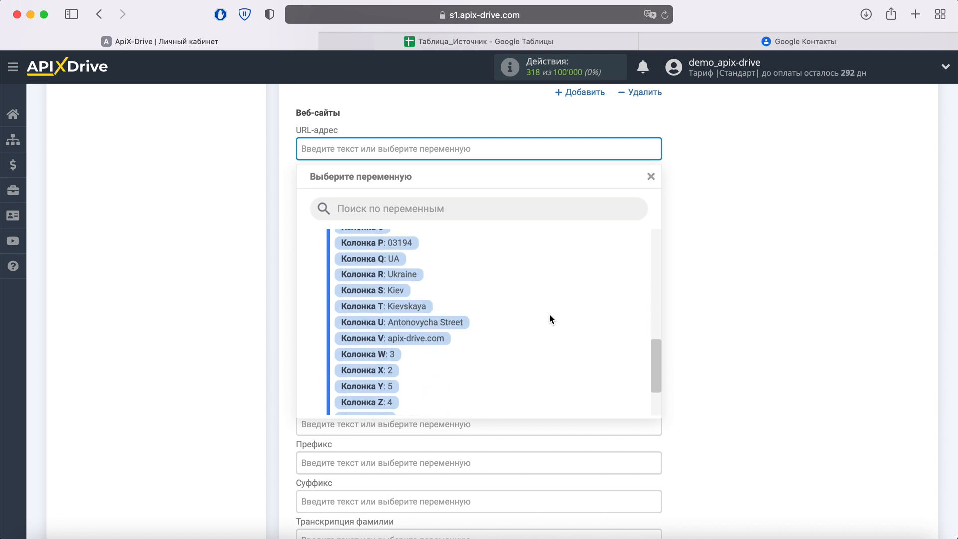
pyautogui.click(417, 340)
# Map the Фамилия name field to Колонка G
pyautogui.scroll(-5, 409, 337)
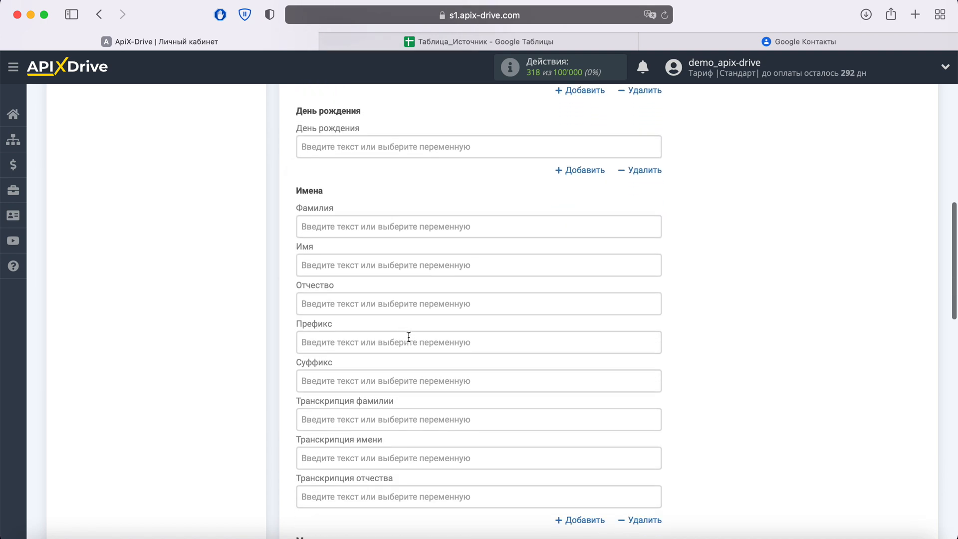
pyautogui.click(366, 227)
pyautogui.scroll(-2, 366, 227)
pyautogui.scroll(-2, 557, 325)
pyautogui.scroll(-3, 558, 322)
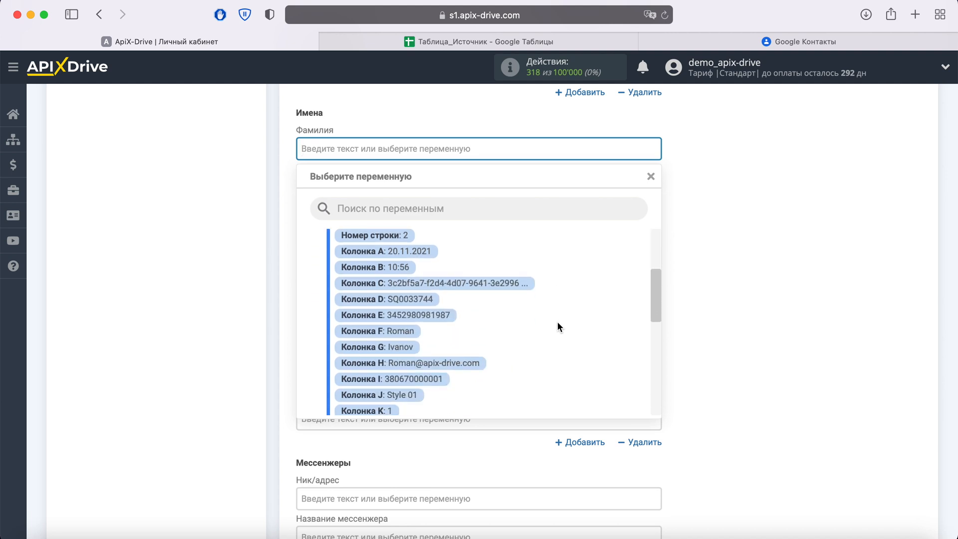
pyautogui.click(399, 331)
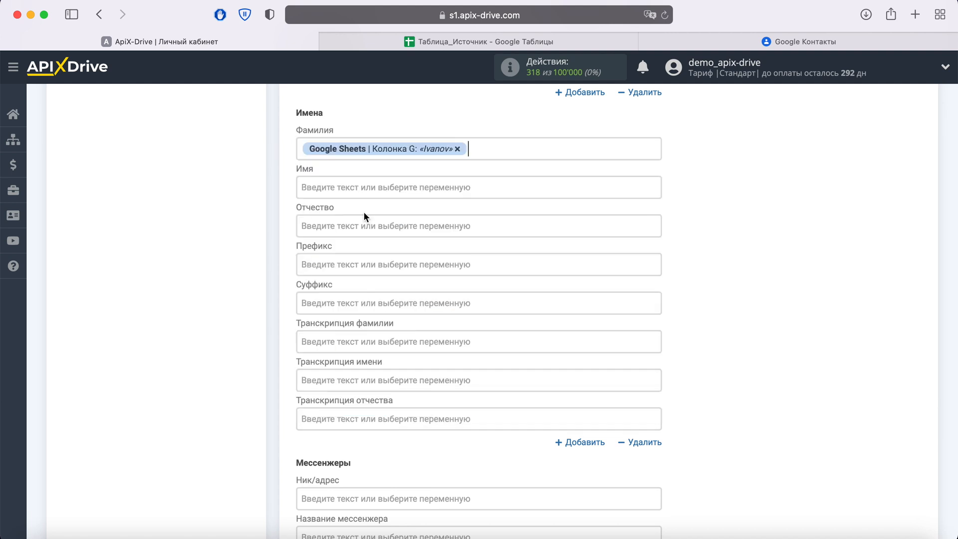
# Map the Имя name field to Колонка F
pyautogui.click(364, 188)
pyautogui.scroll(-6, 495, 318)
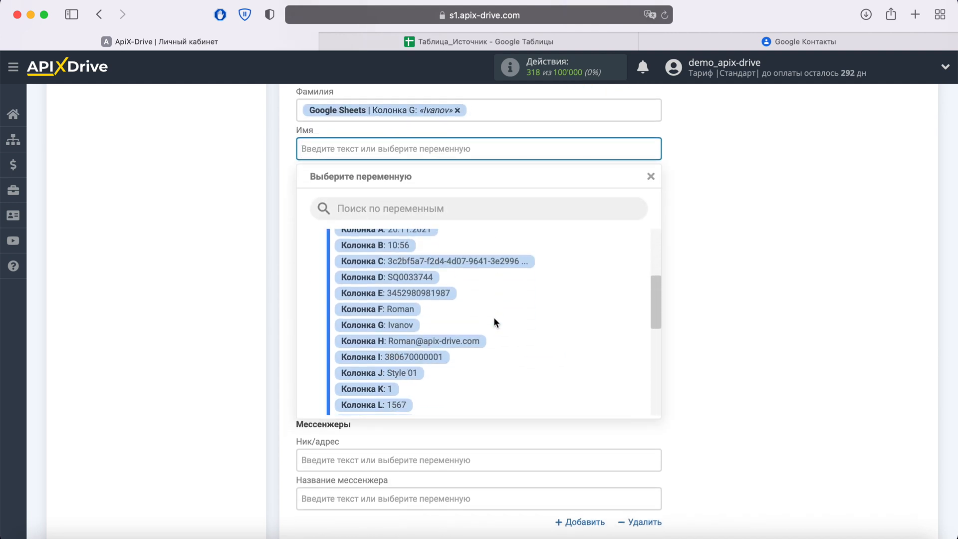
pyautogui.click(400, 287)
# Map the work Компания field to Колонка V
pyautogui.scroll(-5, 397, 285)
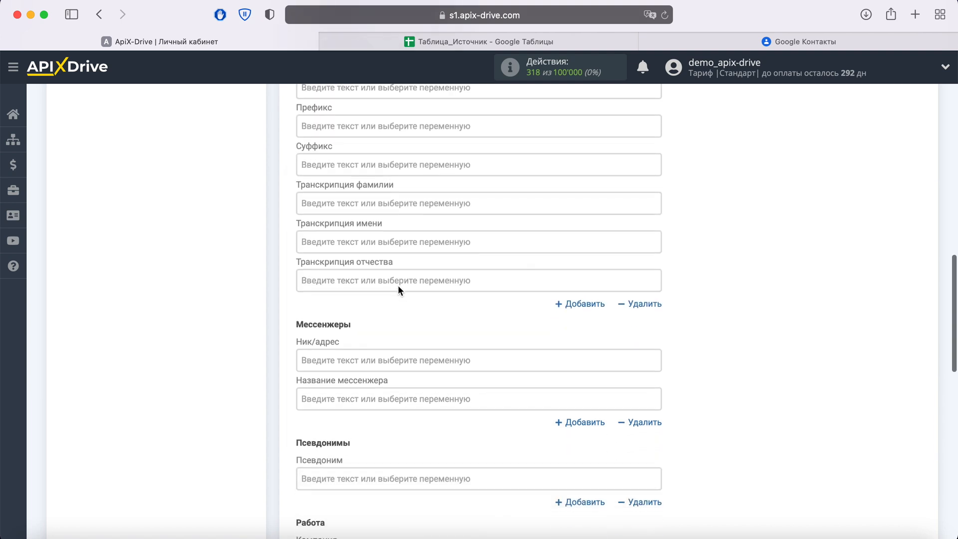
pyautogui.scroll(-5, 398, 286)
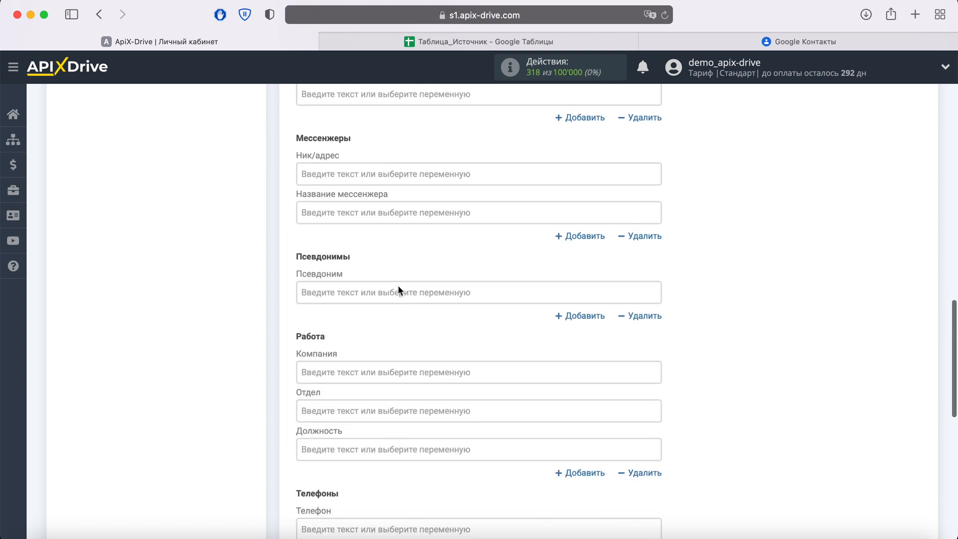
pyautogui.scroll(-2, 398, 287)
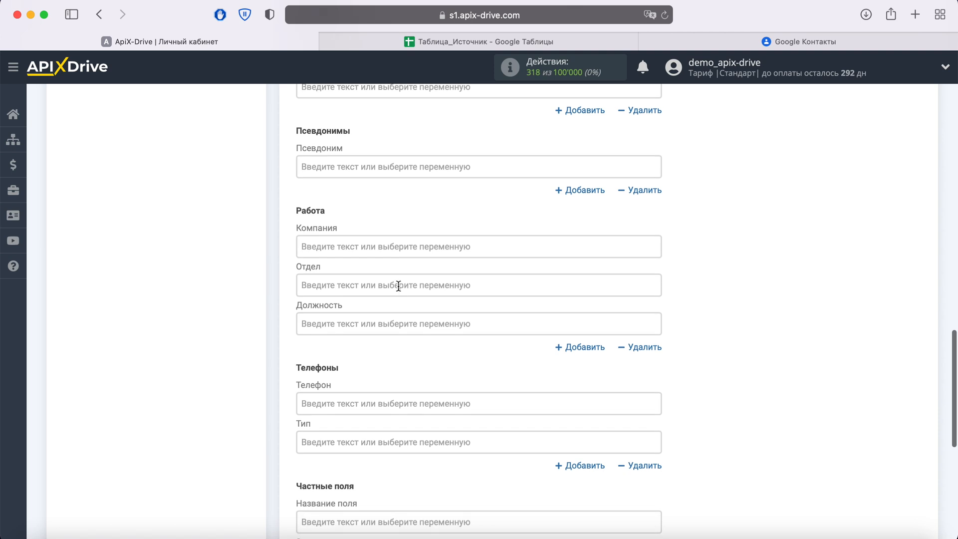
pyautogui.click(355, 246)
pyautogui.scroll(-8, 555, 339)
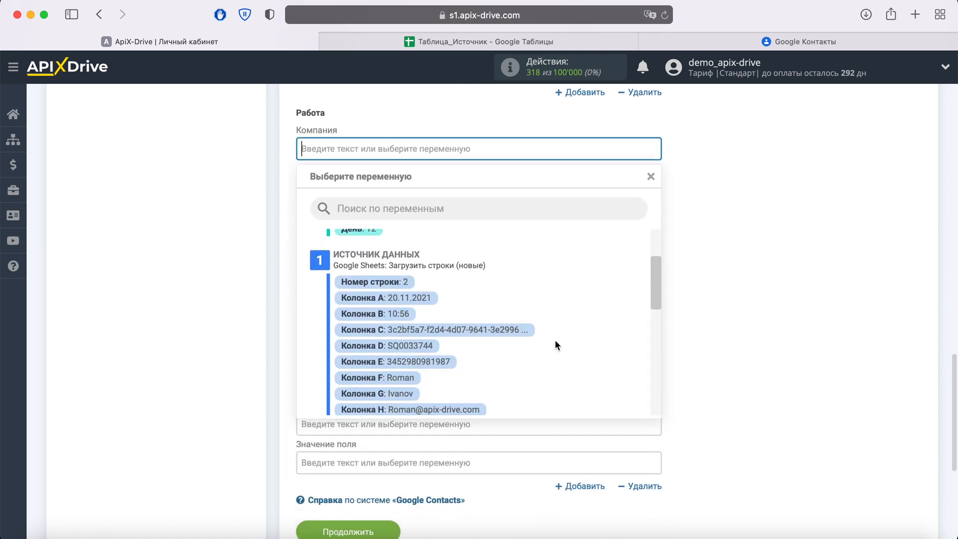
pyautogui.scroll(-4, 555, 345)
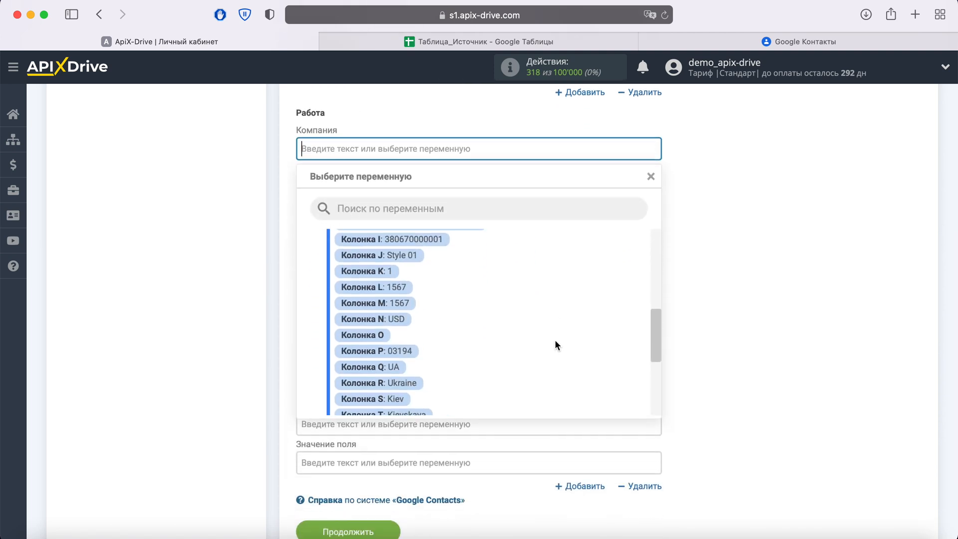
pyautogui.scroll(-2, 555, 340)
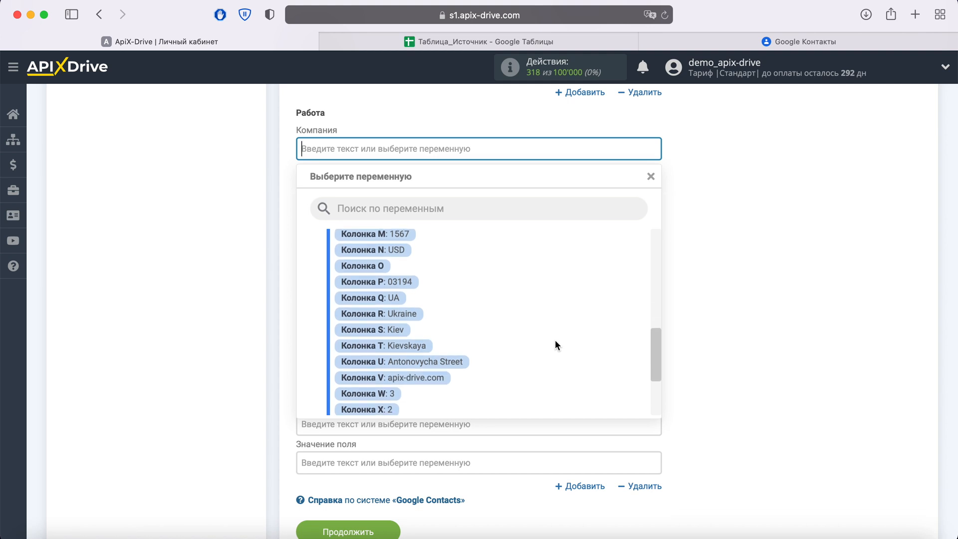
pyautogui.click(429, 378)
# Map the Телефон field to Колонка I
pyautogui.click(402, 312)
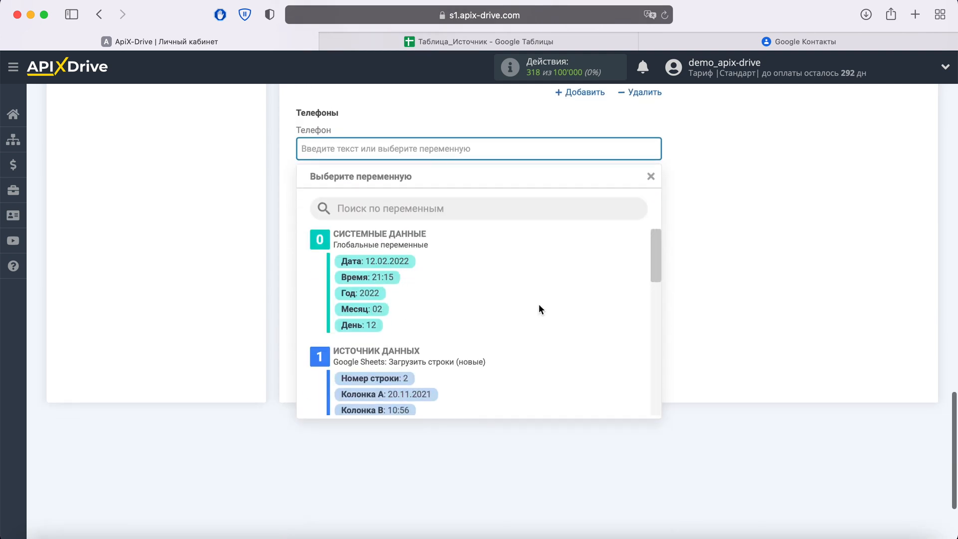
pyautogui.scroll(-5, 538, 304)
pyautogui.scroll(-1, 538, 310)
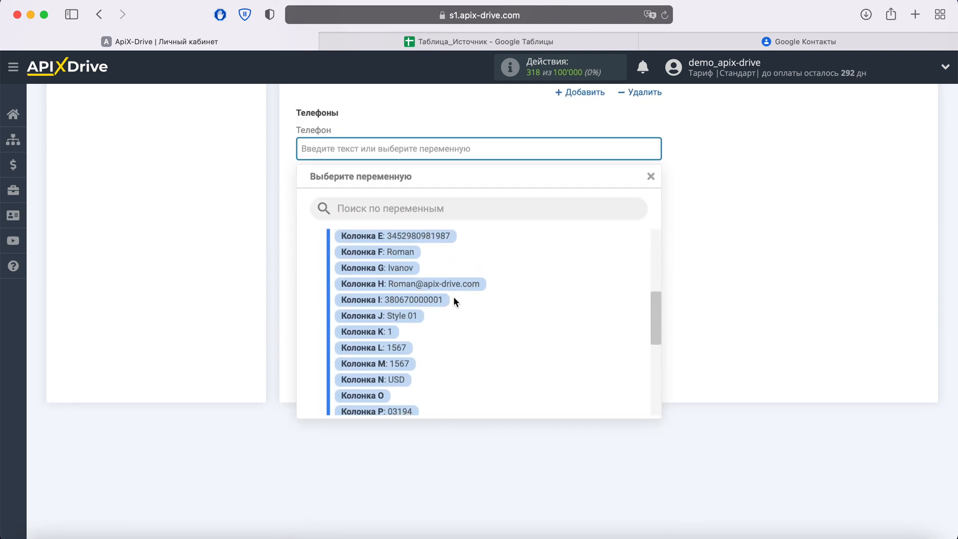
pyautogui.click(445, 300)
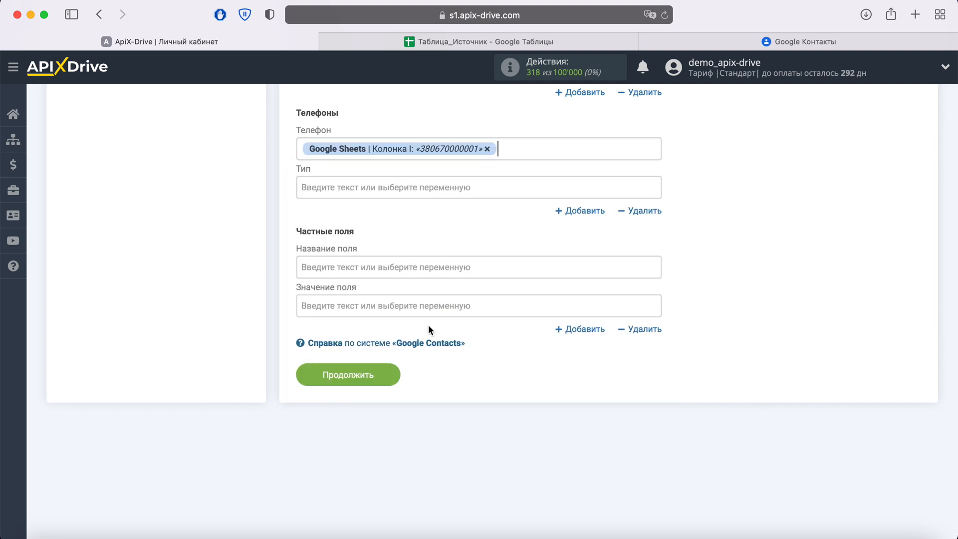
# Save the field mapping and send test data to Google Contacts
pyautogui.click(390, 374)
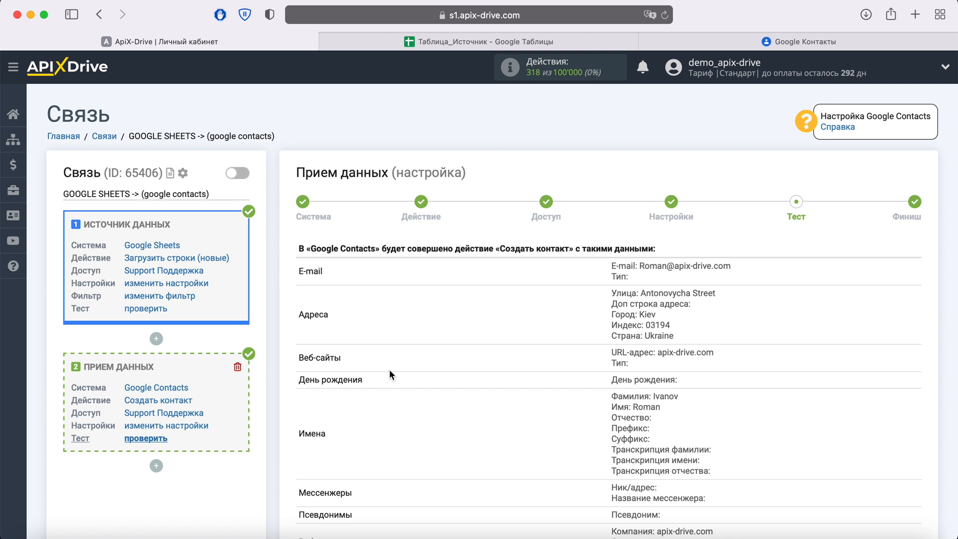
pyautogui.scroll(-5, 389, 374)
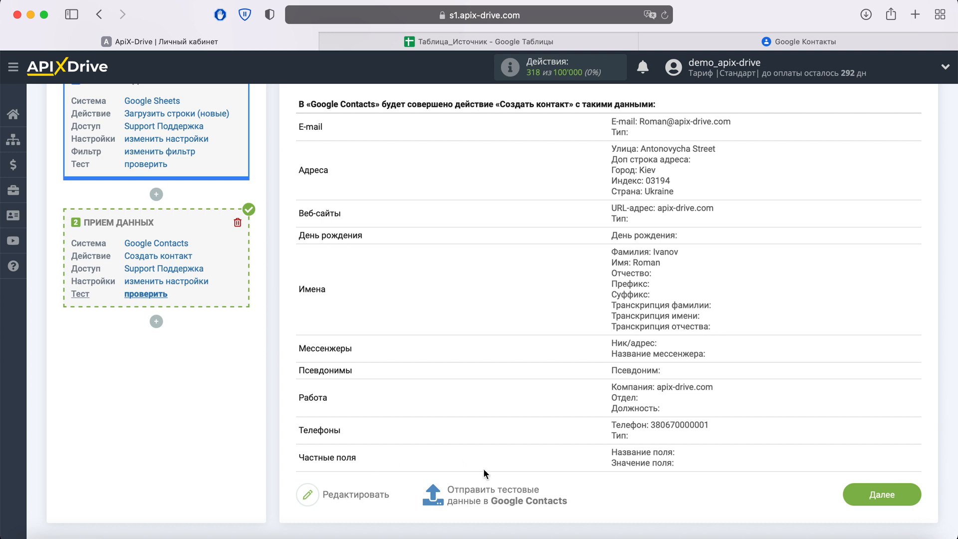
pyautogui.click(494, 493)
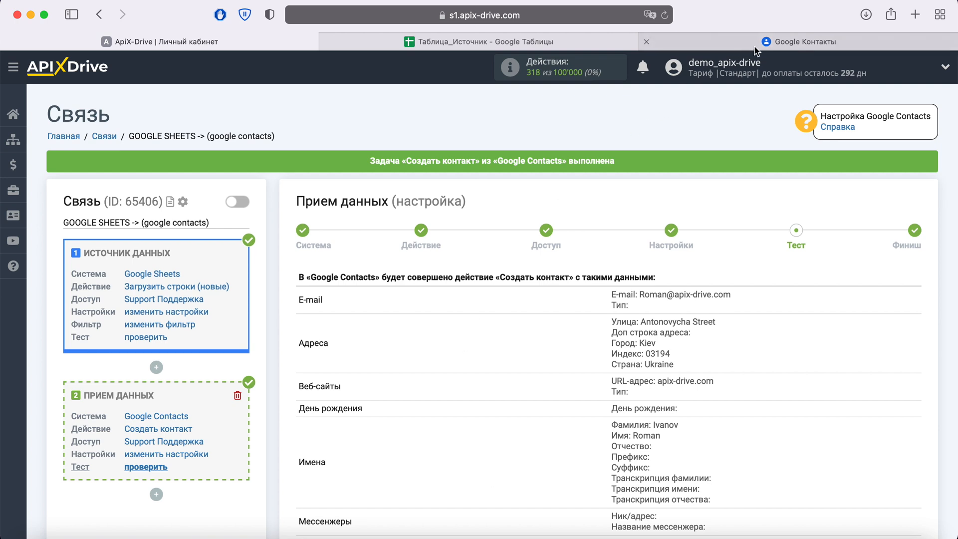
# Switch to the Google Contacts tab and reload it to check for the new contact
pyautogui.click(778, 43)
pyautogui.click(666, 15)
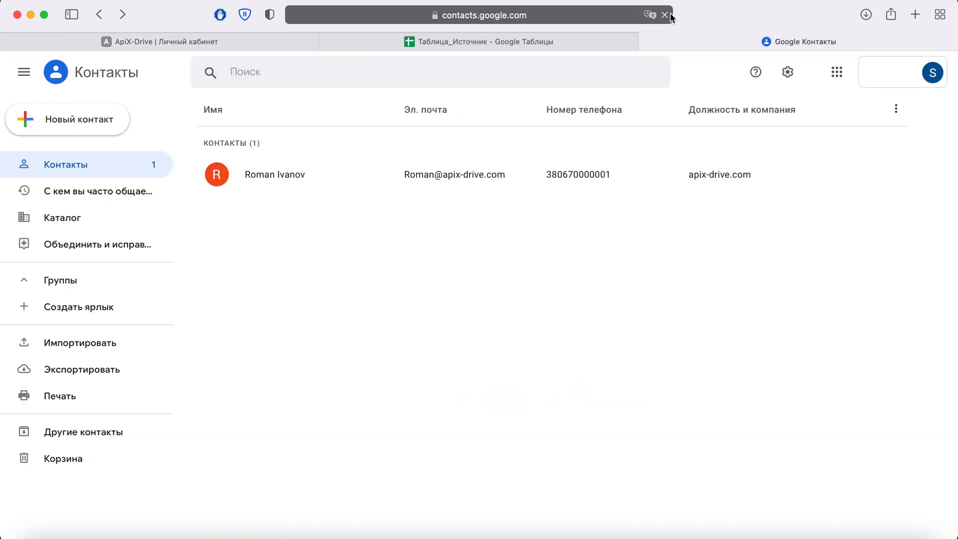
# Open the new contact in Google Contacts to review its transferred details
pyautogui.click(282, 178)
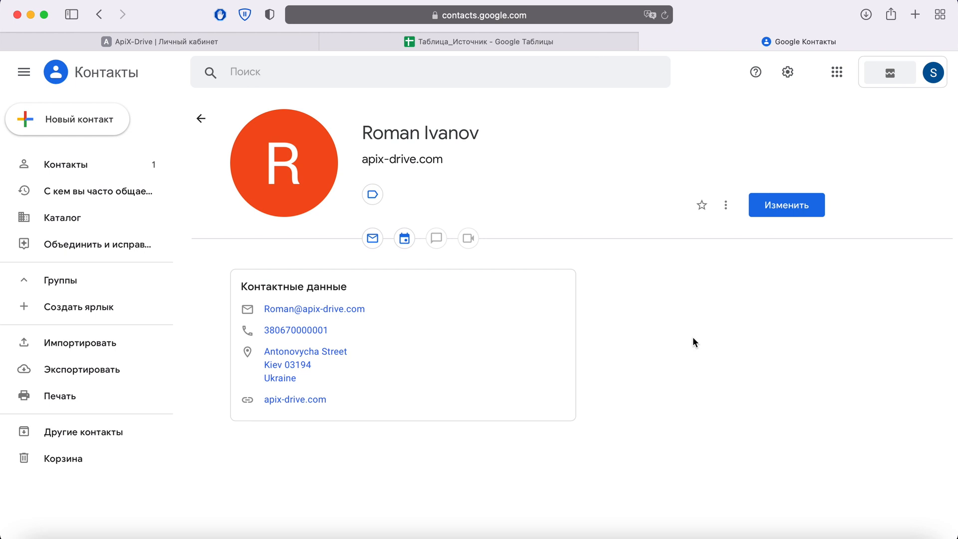
pyautogui.click(227, 41)
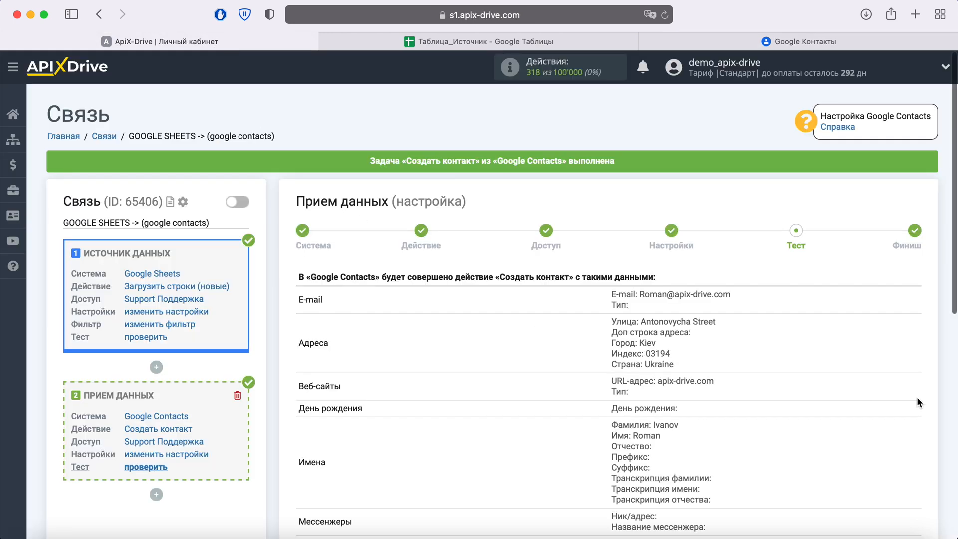
# Back in ApiX-Drive, finish the data reception setup and enable automatic updating for the connection
pyautogui.scroll(-5, 917, 397)
pyautogui.click(914, 443)
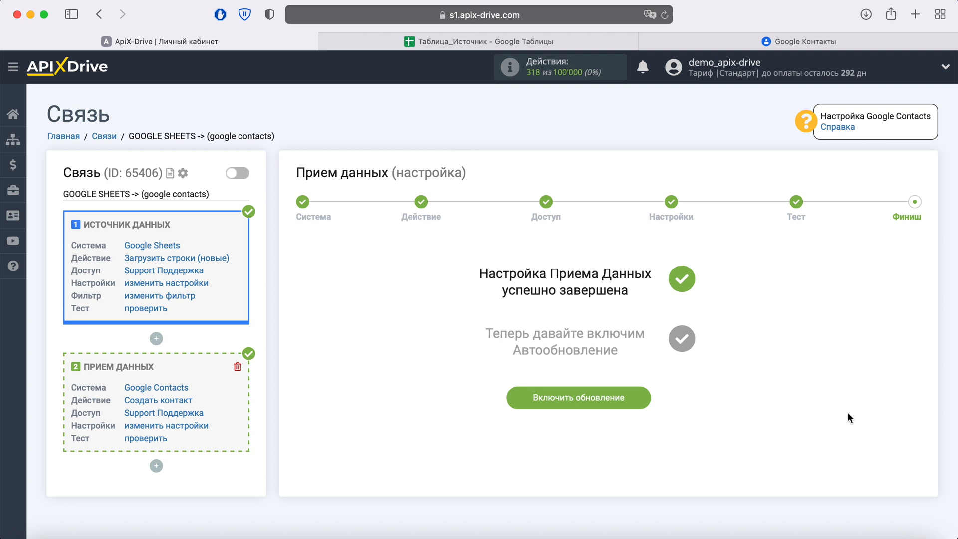
pyautogui.click(644, 390)
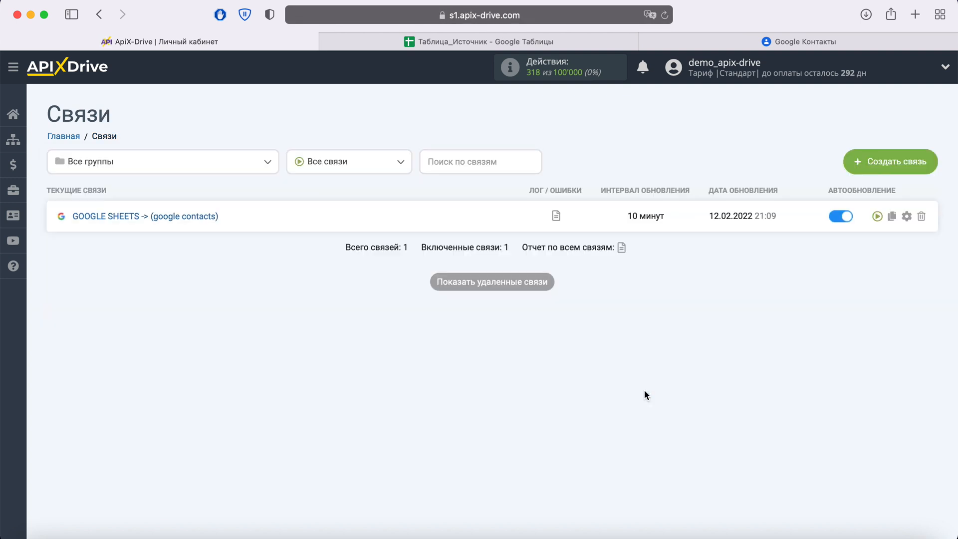
# Open the connection's settings, set the update interval to 5 минут, and save
pyautogui.click(906, 216)
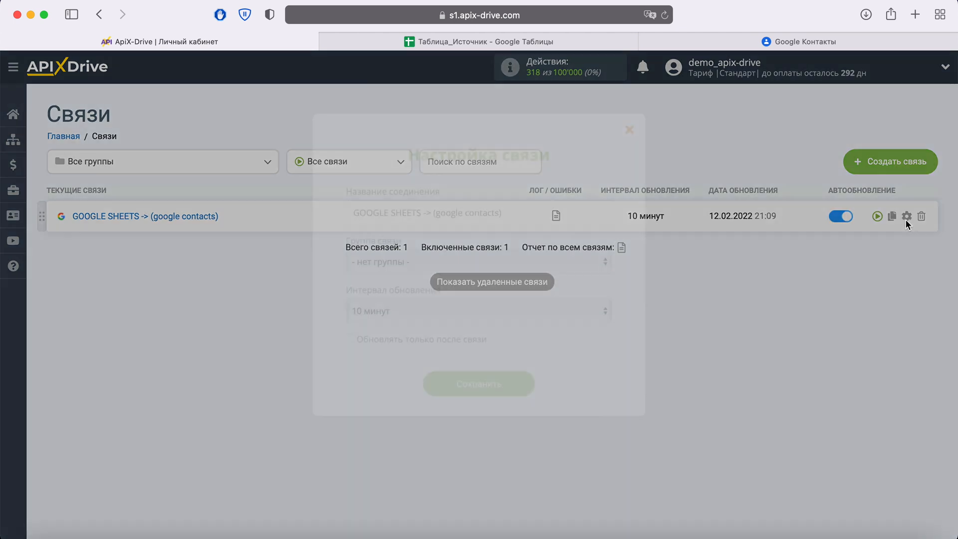
pyautogui.click(573, 318)
pyautogui.click(486, 292)
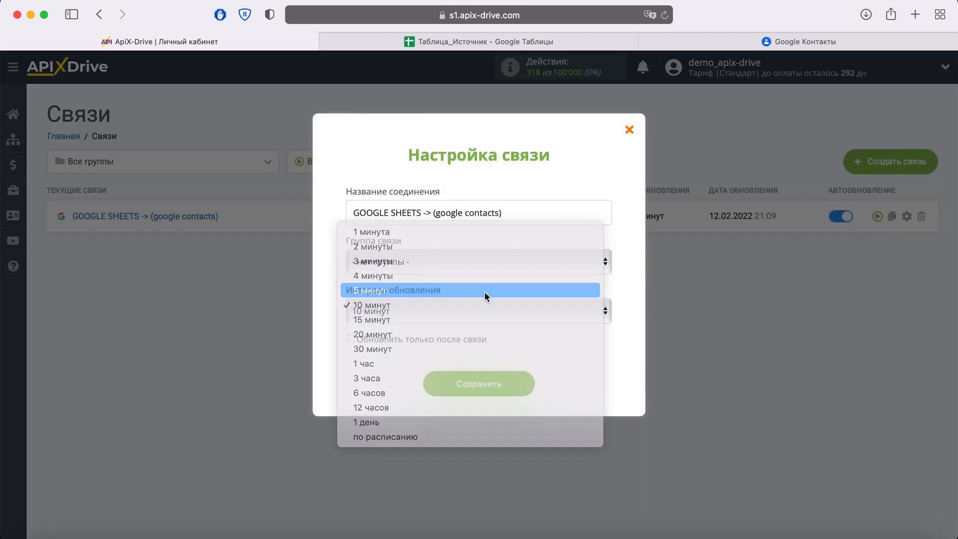
pyautogui.click(514, 382)
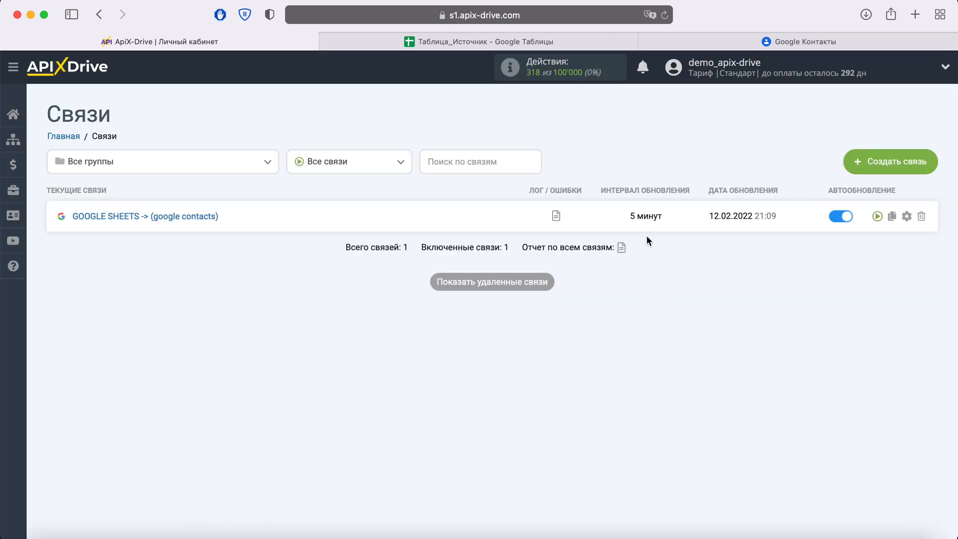